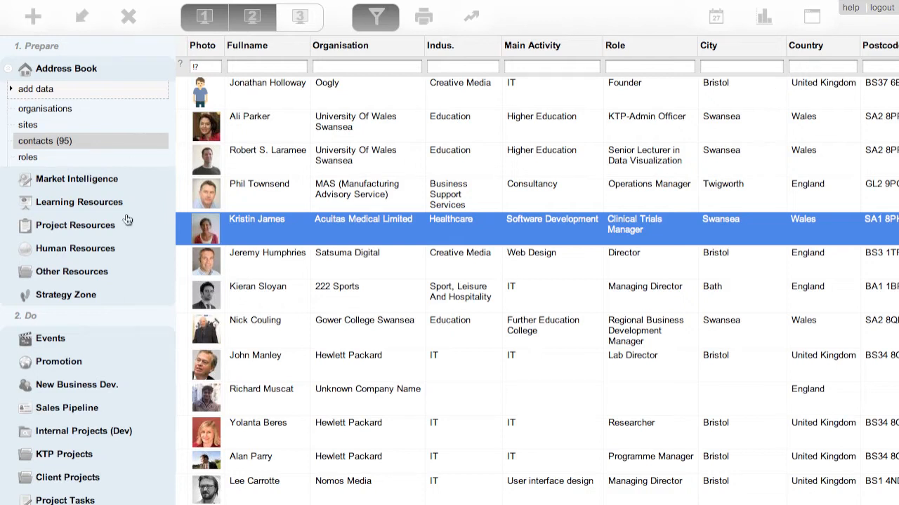
Step: Open the online presentations list within the Learning Resources module
scroll(125, 257, down, 3)
scroll(125, 257, down, 8)
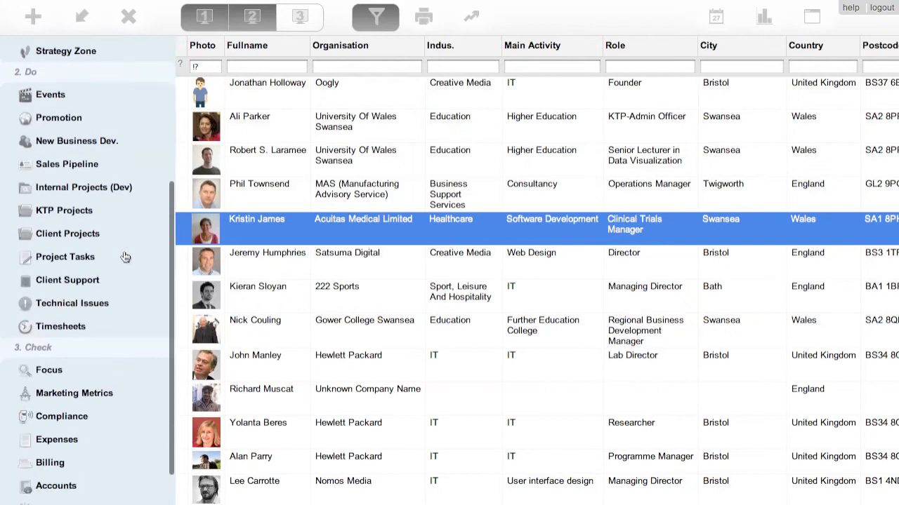
scroll(125, 257, up, 4)
scroll(125, 257, up, 8)
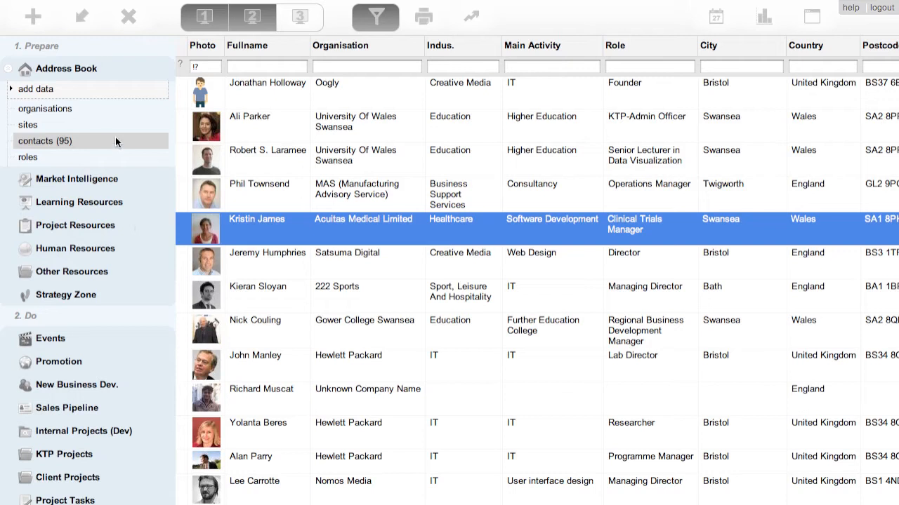
click(137, 209)
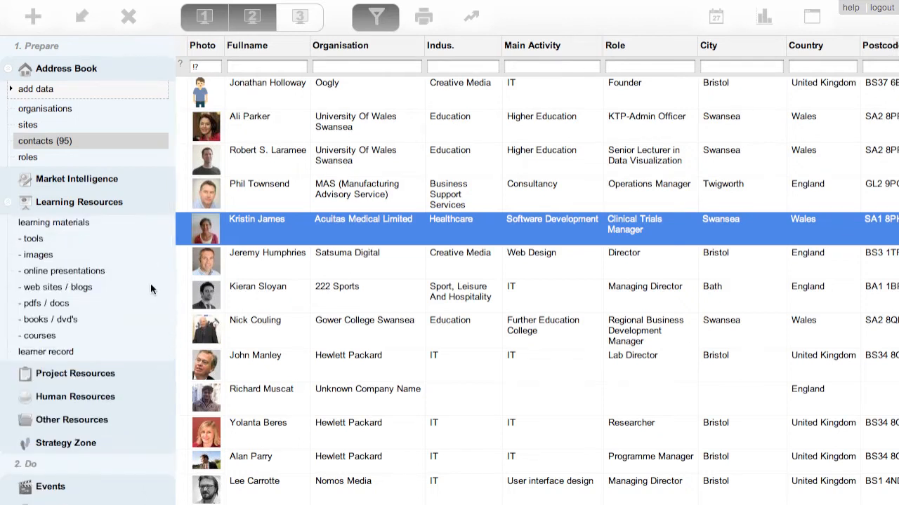
click(75, 274)
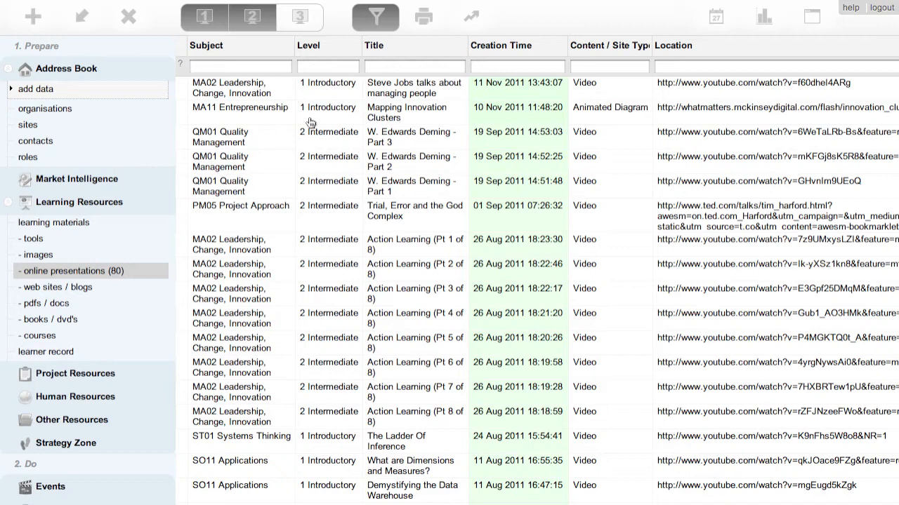
Step: Filter the online presentations by Subject with "le" and view the summary of the Subject column
click(230, 66)
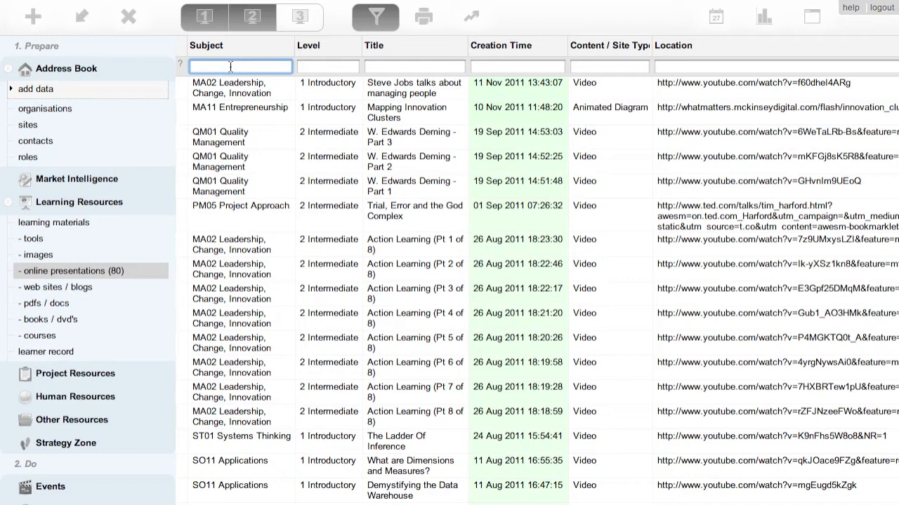
text(le)
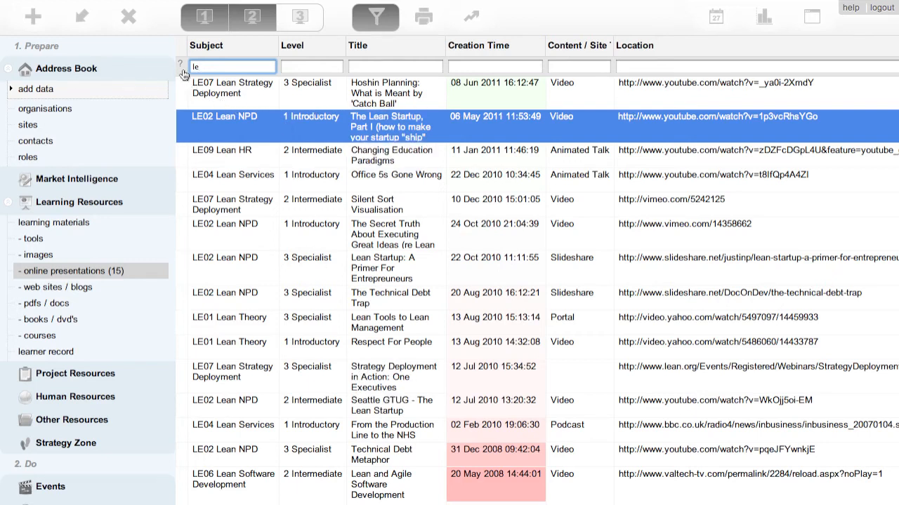
mouse_move(181, 69)
mouse_move(204, 44)
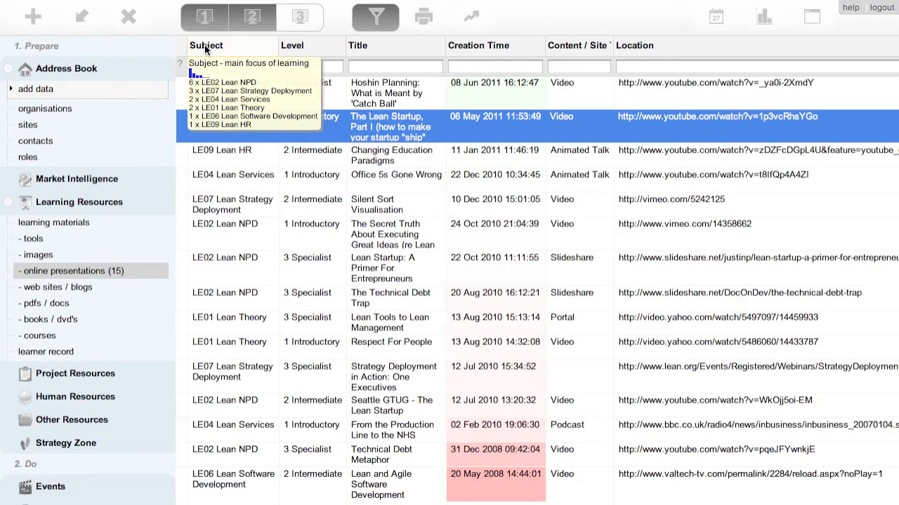
click(205, 44)
text(le)
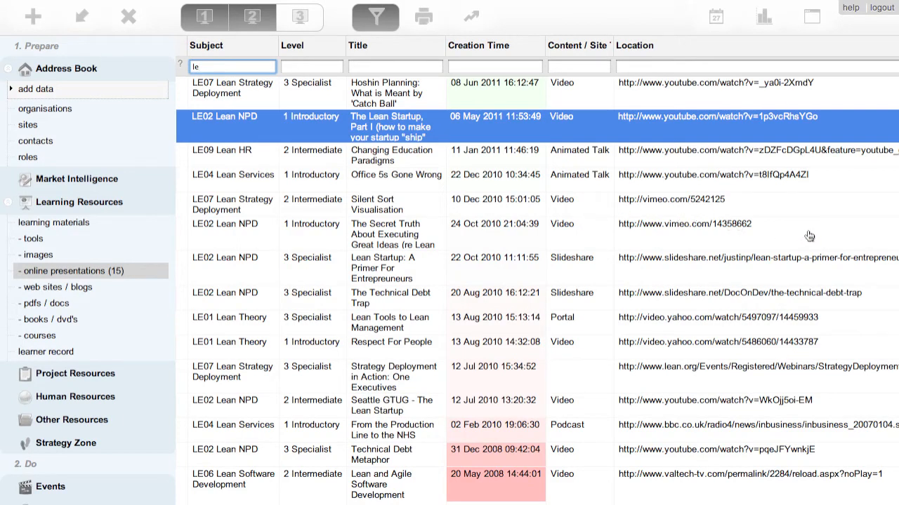
Step: Filter Creation Time by "this year" and open the record "The Lean Startup, Part I"
scroll(838, 218, right, 5)
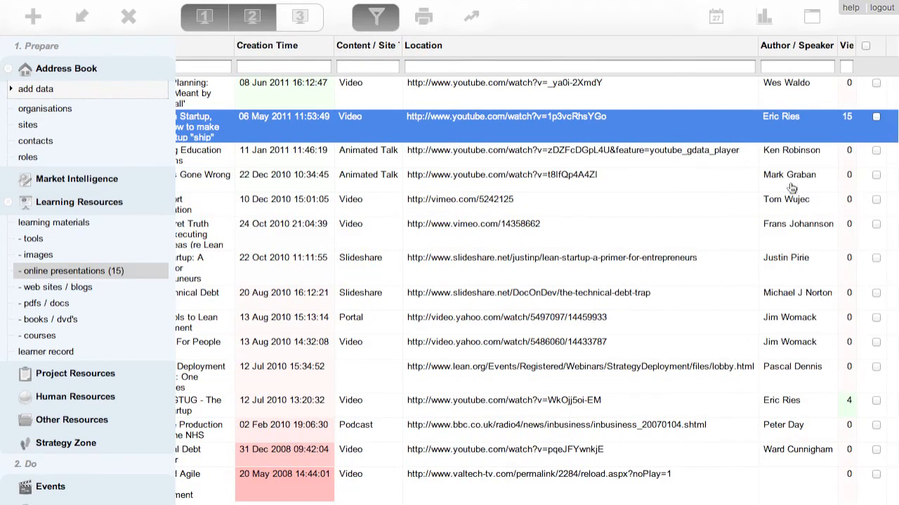
mouse_move(848, 47)
scroll(529, 199, left, 8)
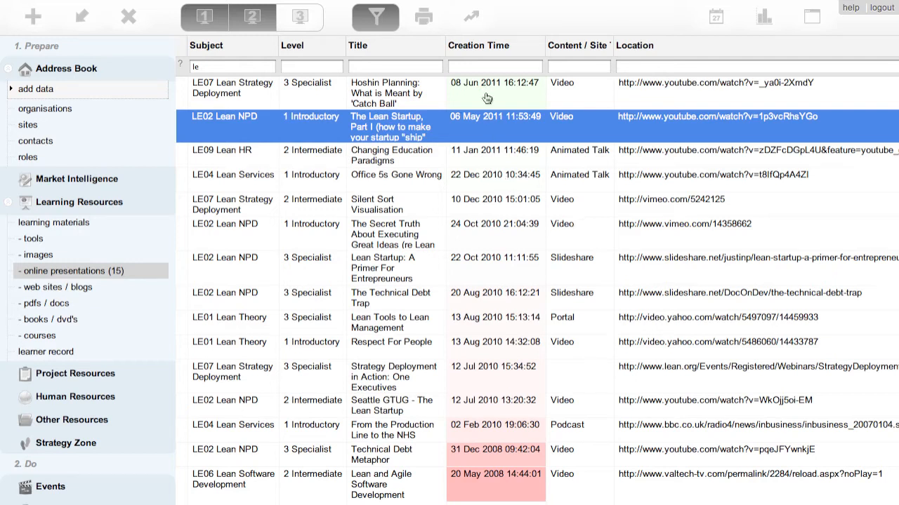
click(479, 66)
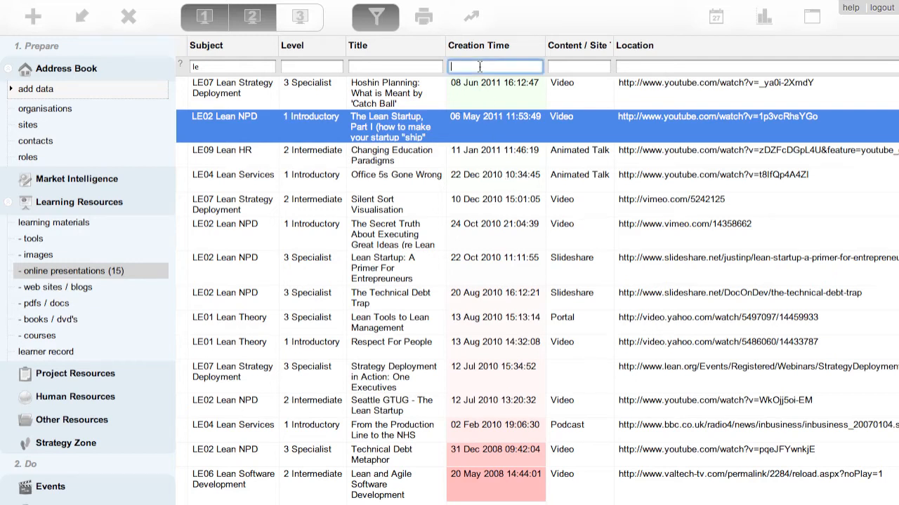
text(this year)
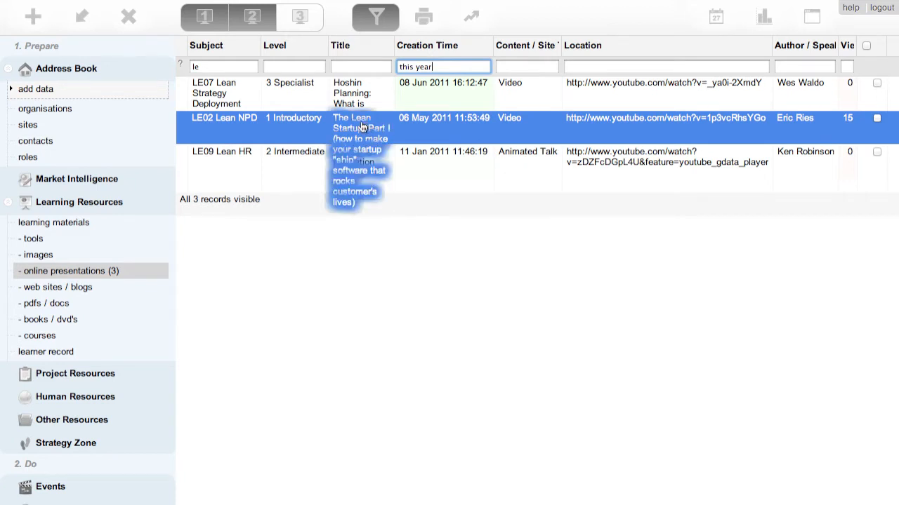
double_click(287, 125)
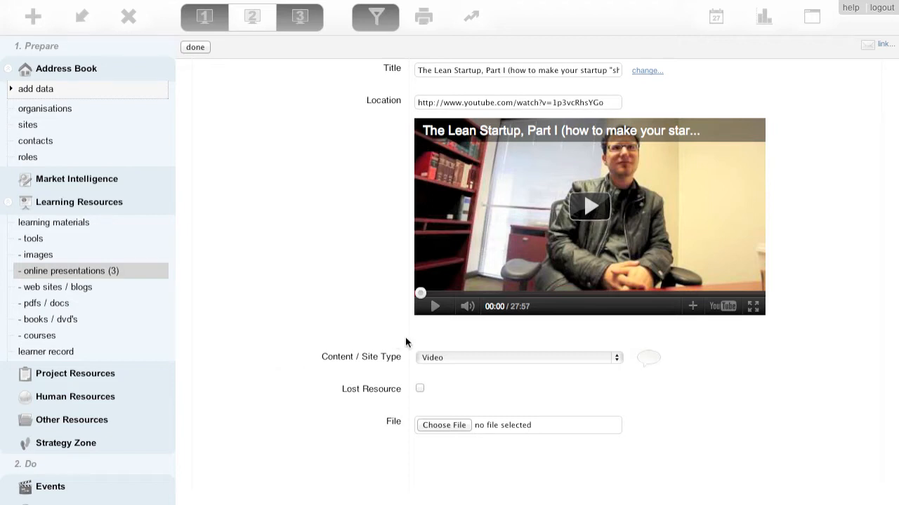
Step: Try editing the record's Location URL by appending "jhgfjhfg" and deleting the added text
click(609, 100)
text(jhgfjhfg)
key(BackSpace)
key(BackSpace)
key(BackSpace)
key(BackSpace)
key(BackSpace)
key(BackSpace)
key(BackSpace)
key(BackSpace)
key(BackSpace)
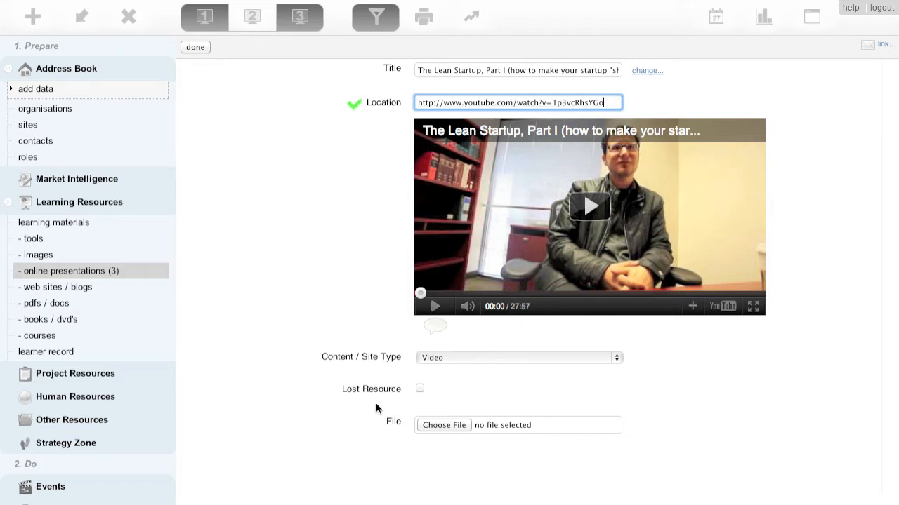
Step: Play the embedded Lean Startup video for a few seconds and pause it
click(591, 209)
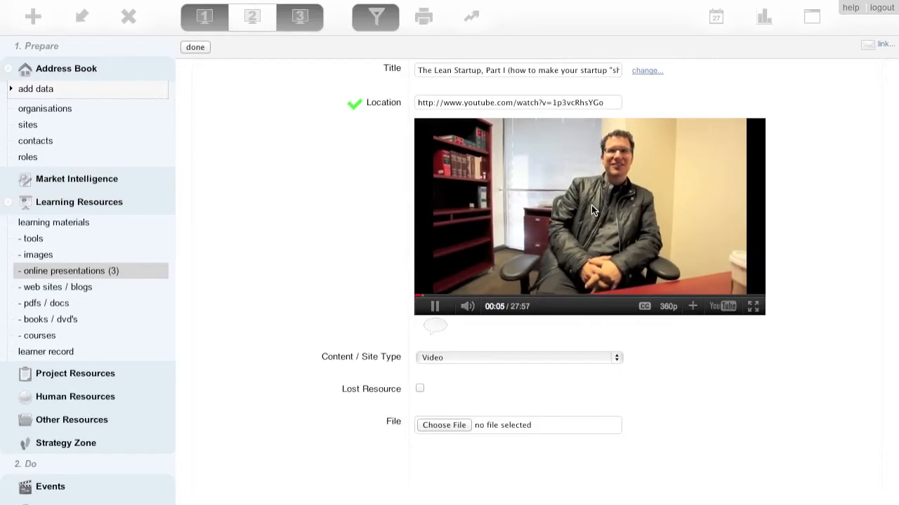
click(435, 306)
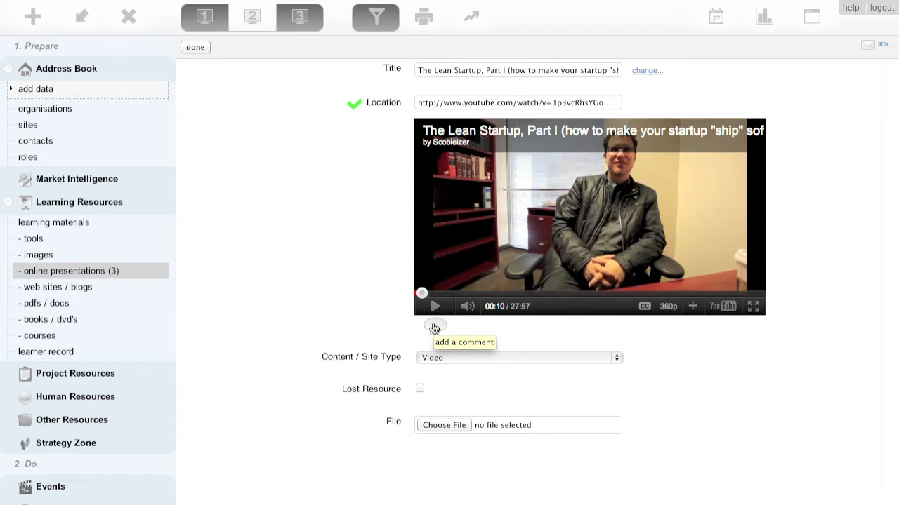
Step: Add the comment "Interesting comment about 18 mins in about Just Do It (37 Signals) vs Lean Startup approach" to the Location field
click(434, 327)
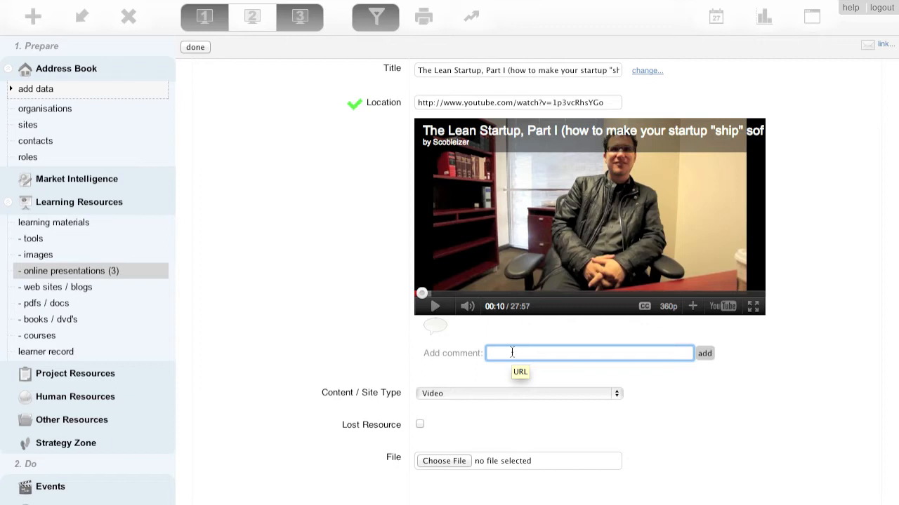
text(Interesting comments)
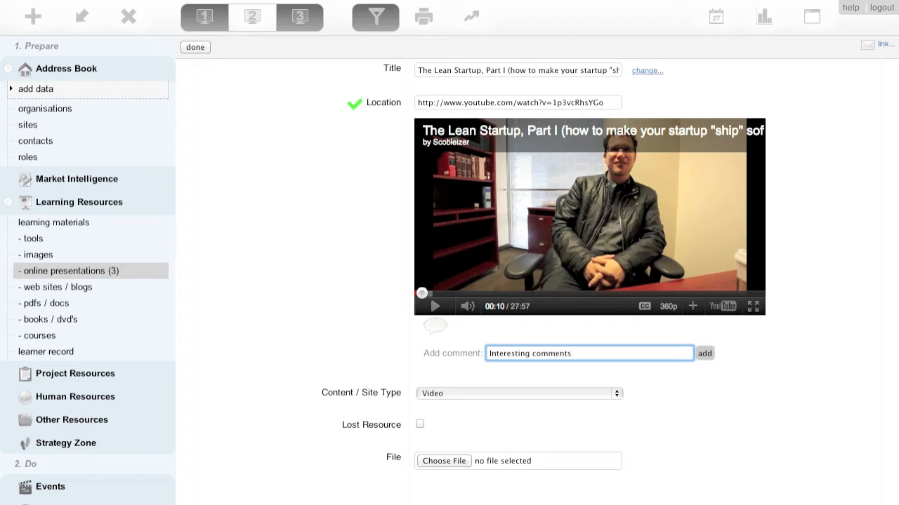
key(BackSpace)
text(about 18 mins in about Just Do It (3)
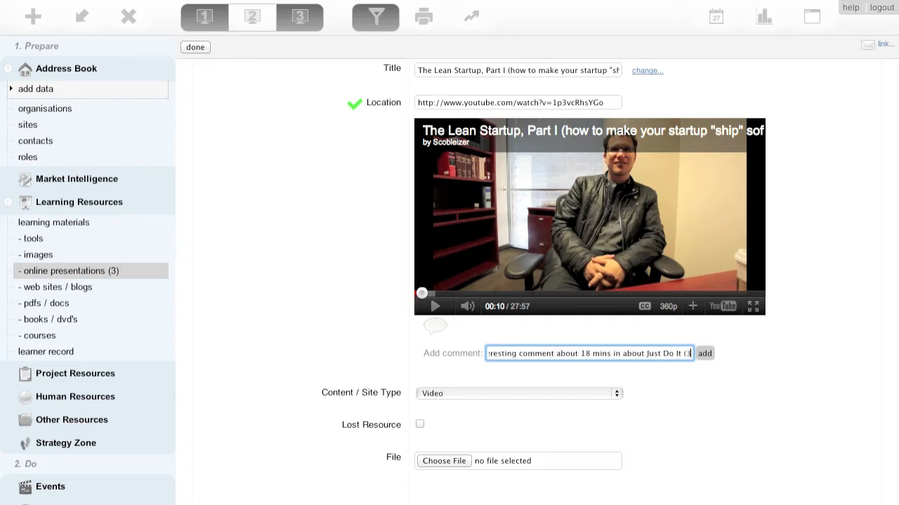
text(7 Signals)
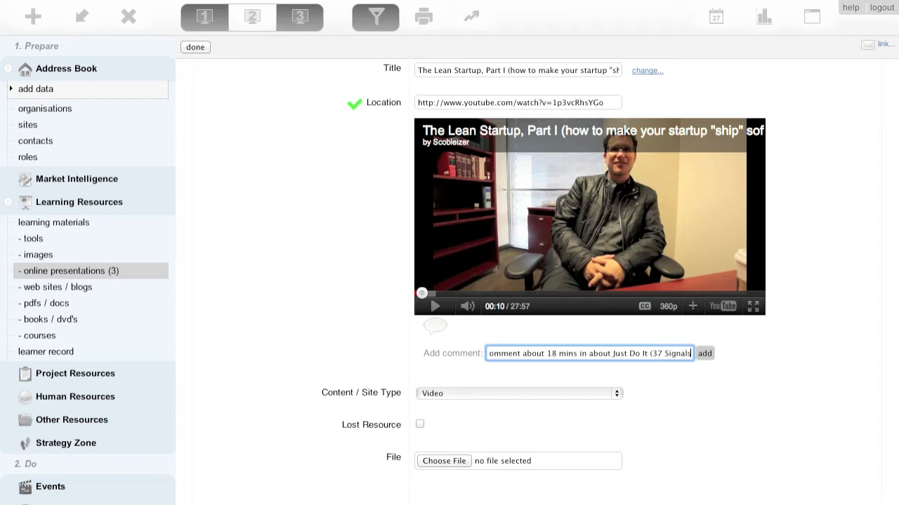
text() vs)
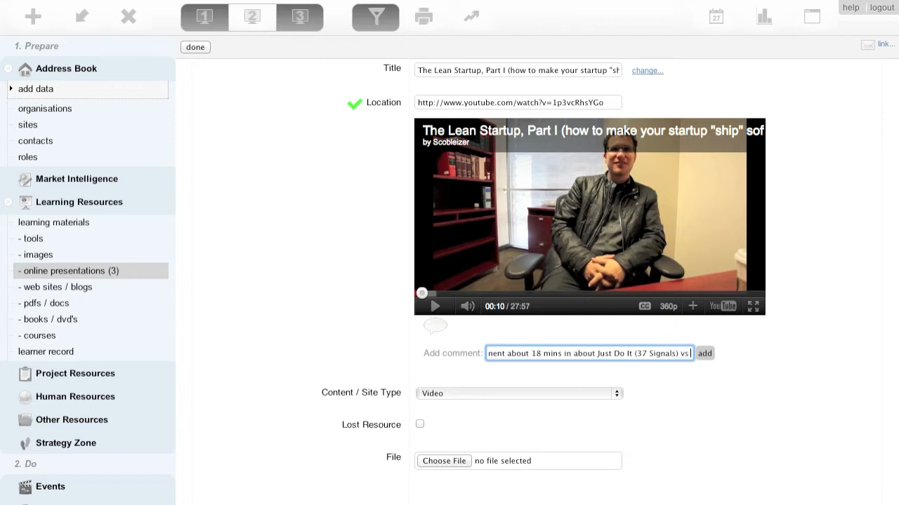
text( Lean Startup)
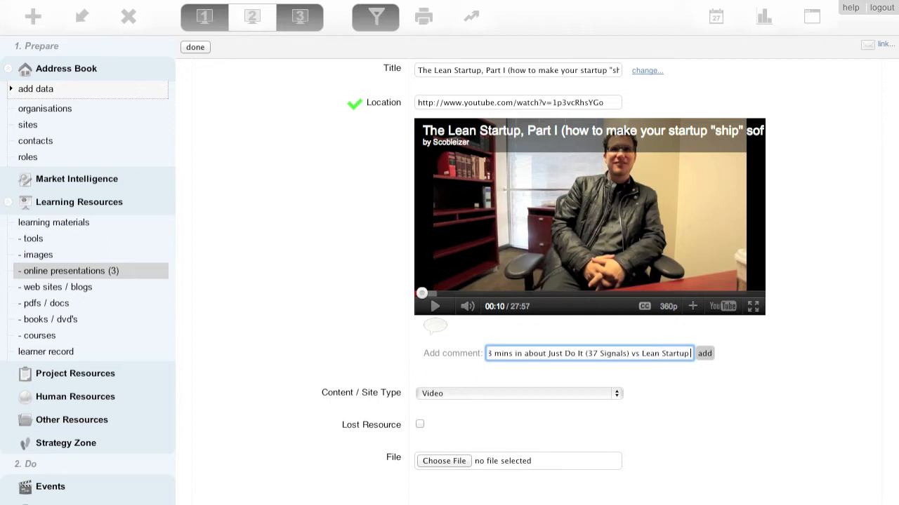
text( approach)
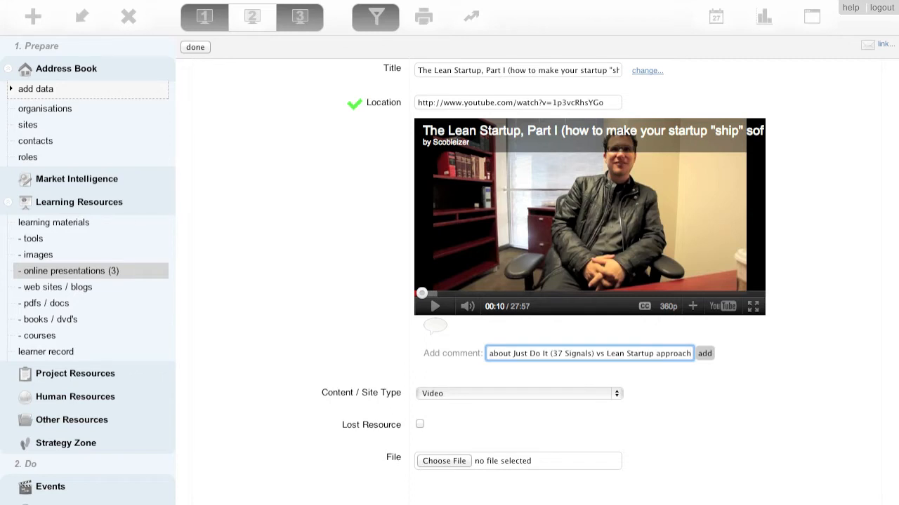
key(Return)
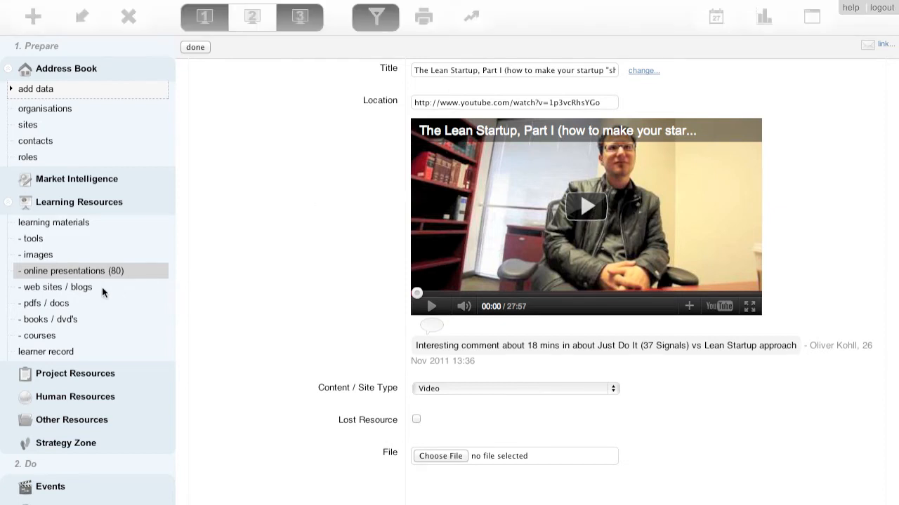
Step: Close the record and examine the content types and locations in the web sites / blogs list
click(195, 47)
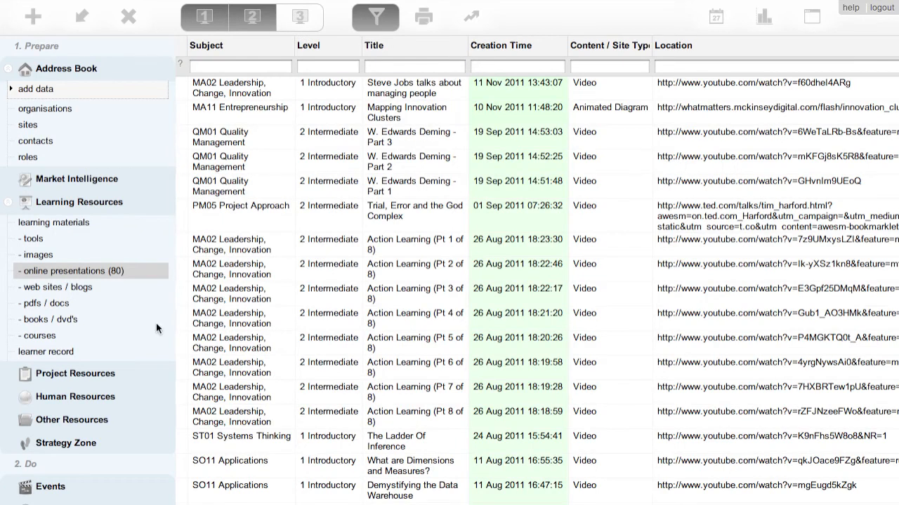
click(68, 294)
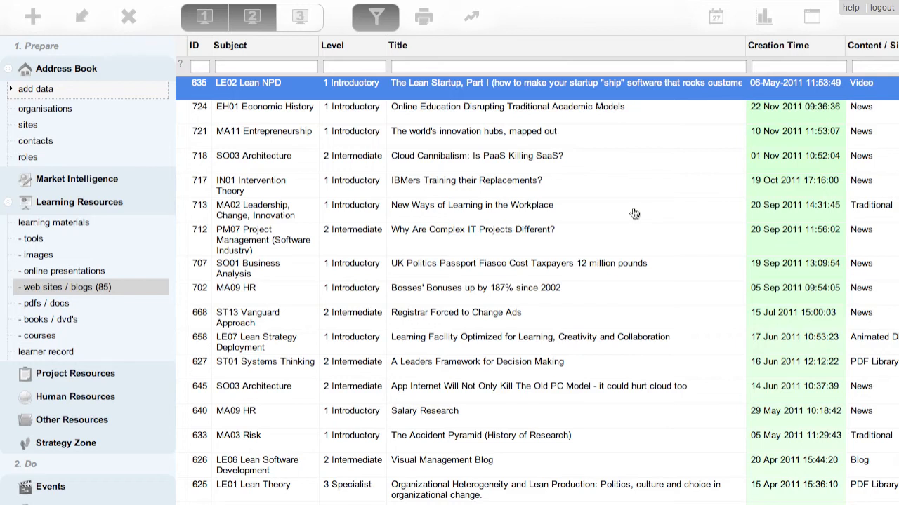
scroll(634, 214, right, 5)
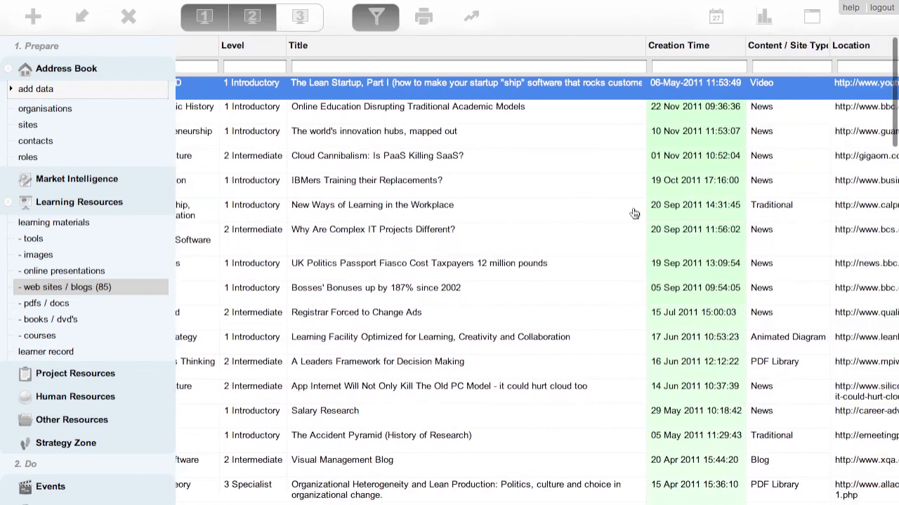
scroll(634, 213, right, 4)
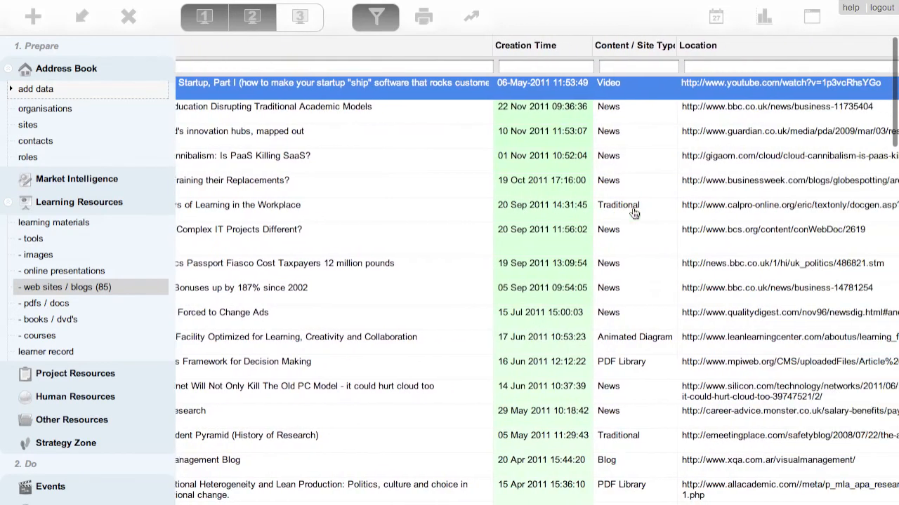
scroll(634, 213, left, 8)
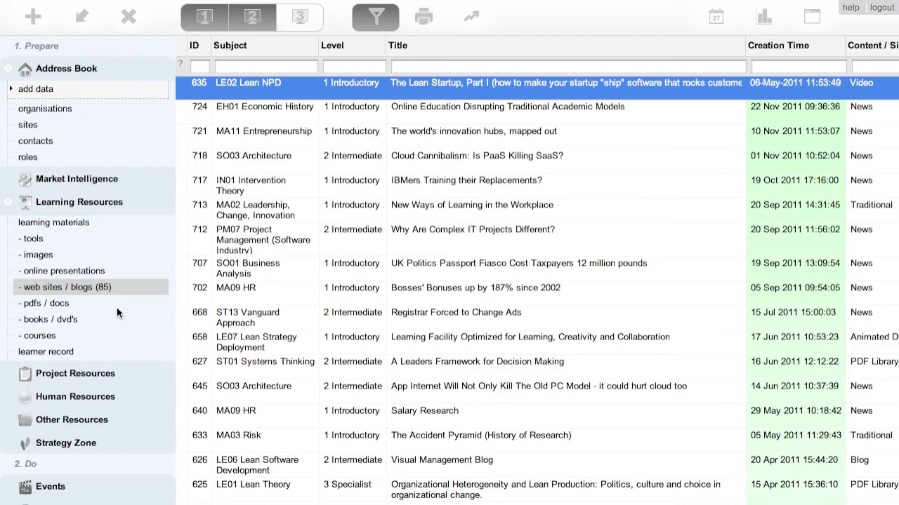
Step: Open the a3.3) web locations table from the Setup section and display its field definitions
scroll(117, 306, down, 1)
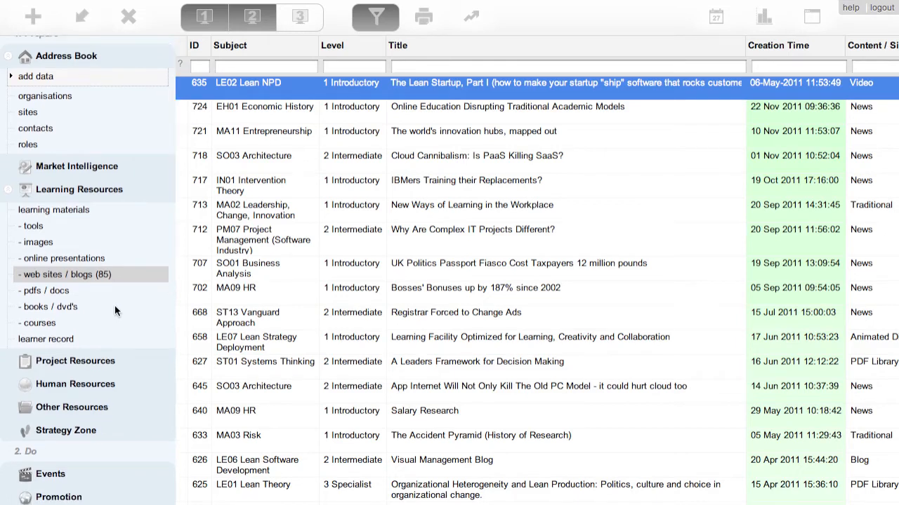
scroll(115, 311, down, 10)
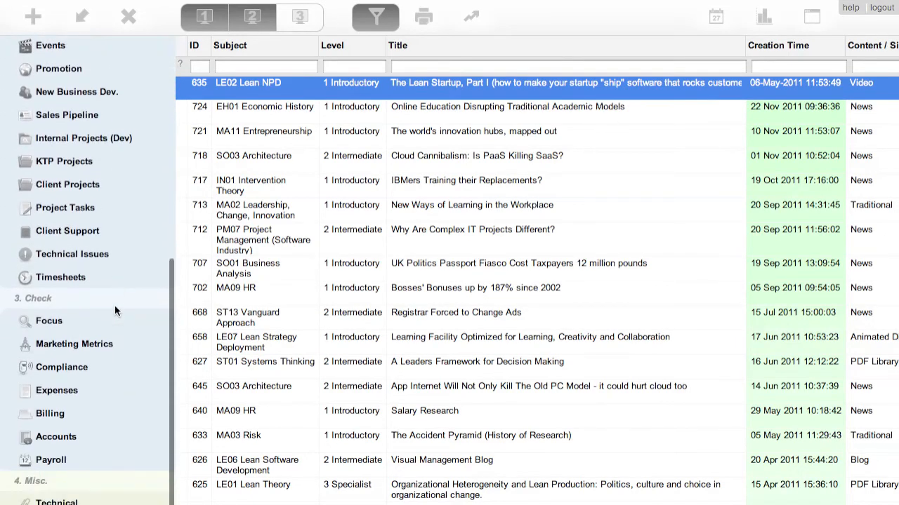
scroll(115, 308, down, 1)
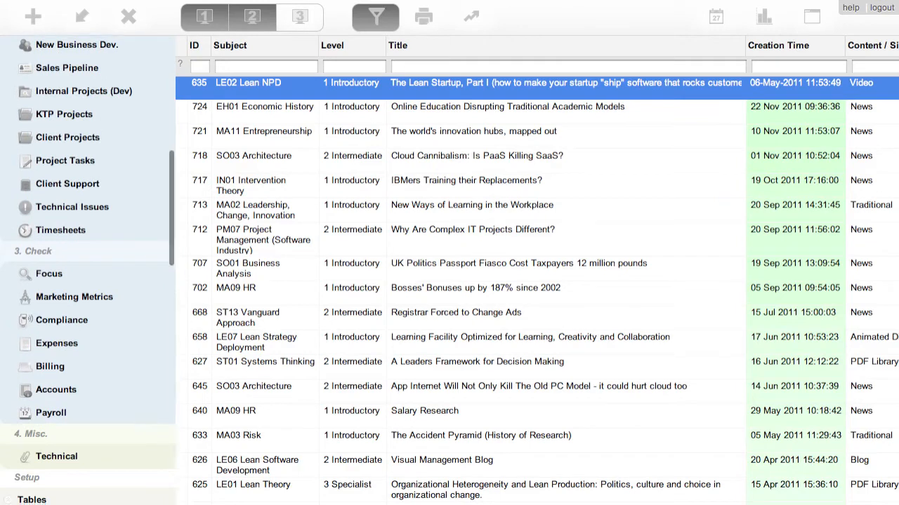
scroll(131, 351, down, 7)
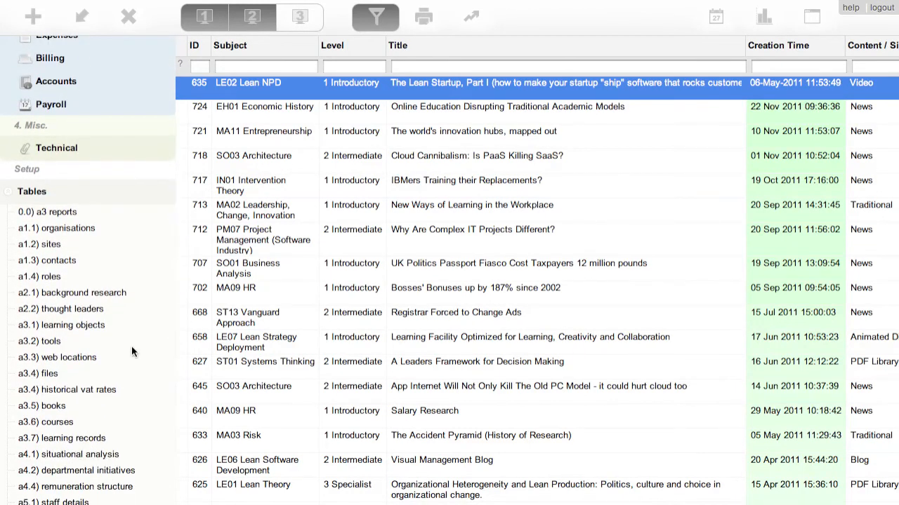
click(73, 357)
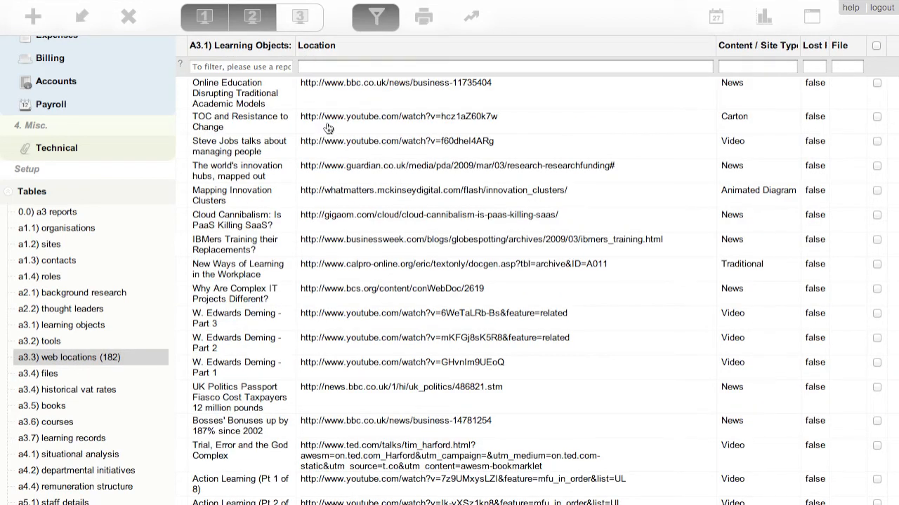
click(333, 149)
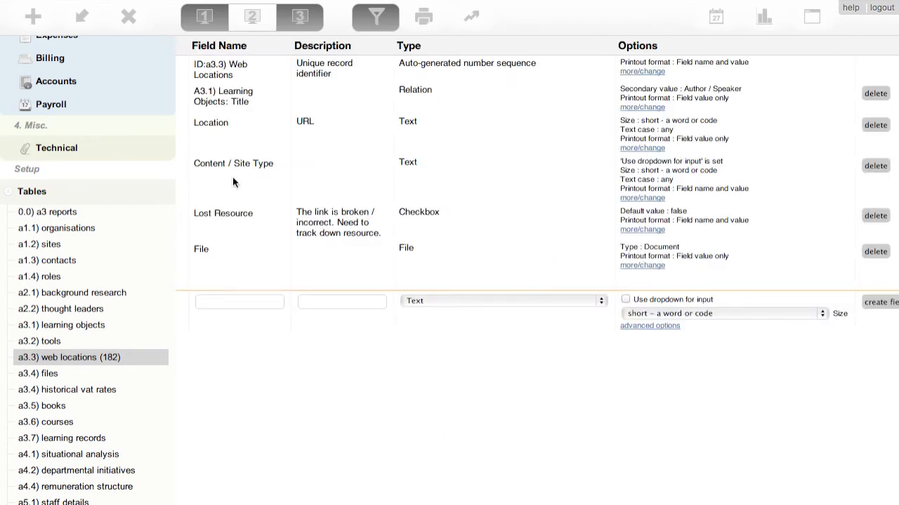
Step: Create a new text field named Publisher in the web locations table
click(240, 301)
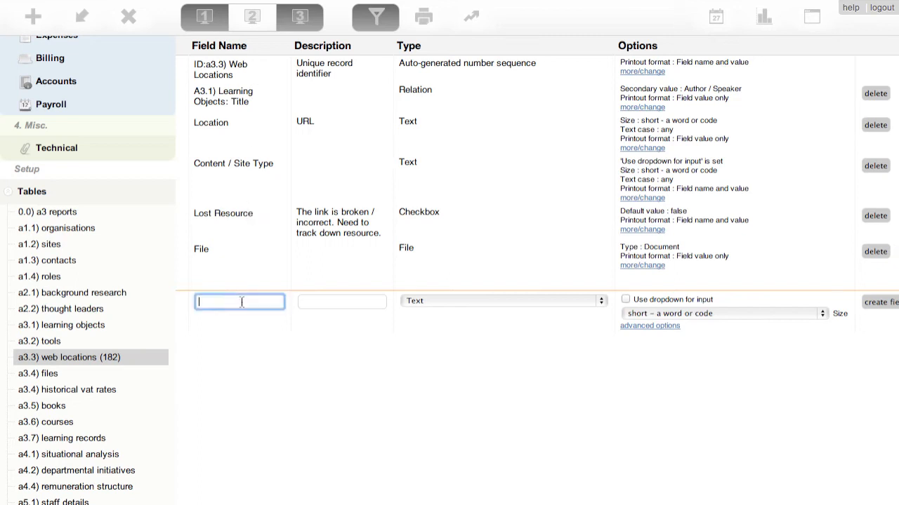
text(Publisher)
click(600, 302)
click(600, 302)
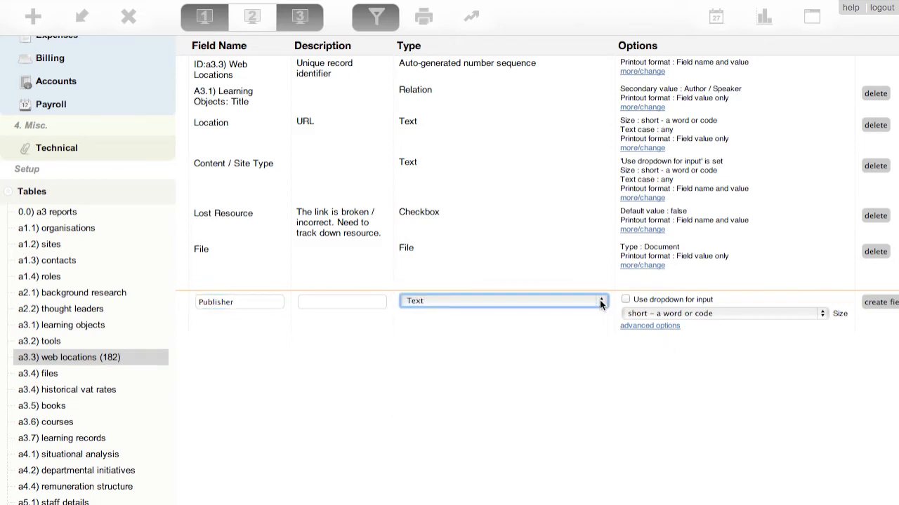
scroll(760, 365, right, 1)
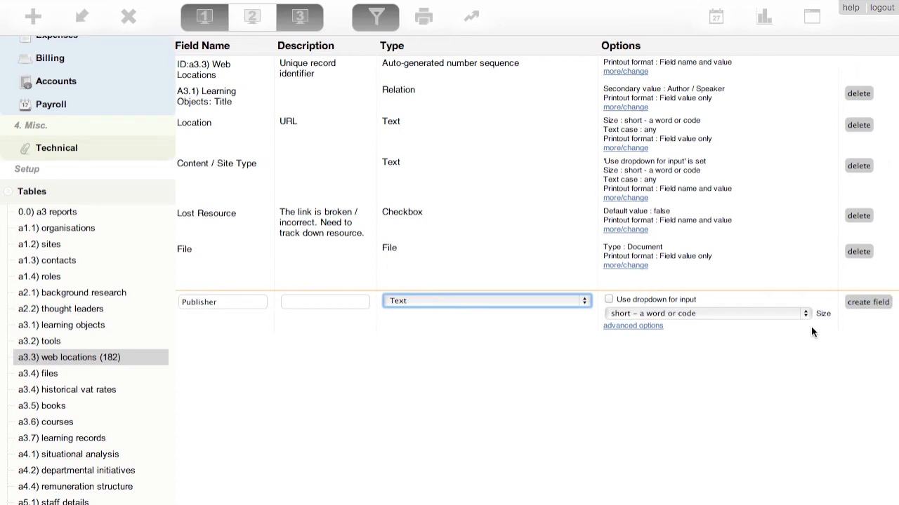
click(863, 302)
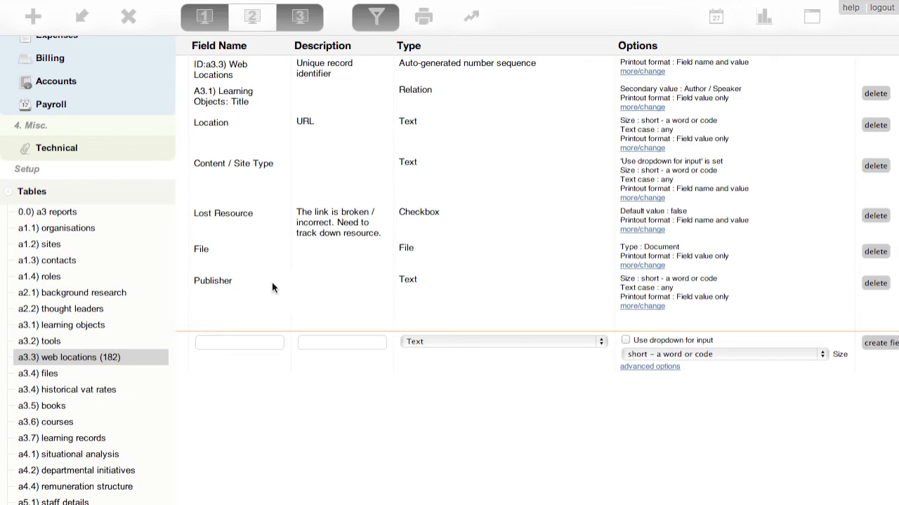
Step: Move the Publisher field directly above Content / Site Type and rename it Content Publisher
drag(216, 280, 249, 167)
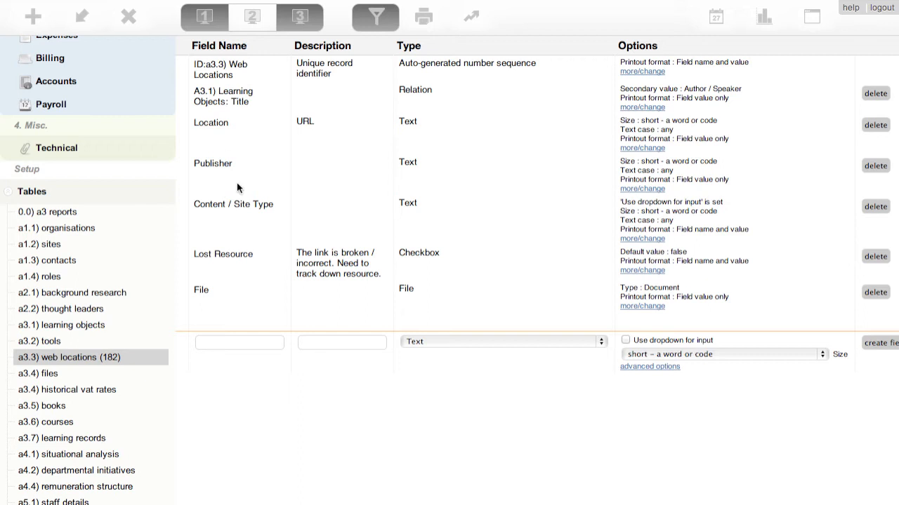
click(222, 163)
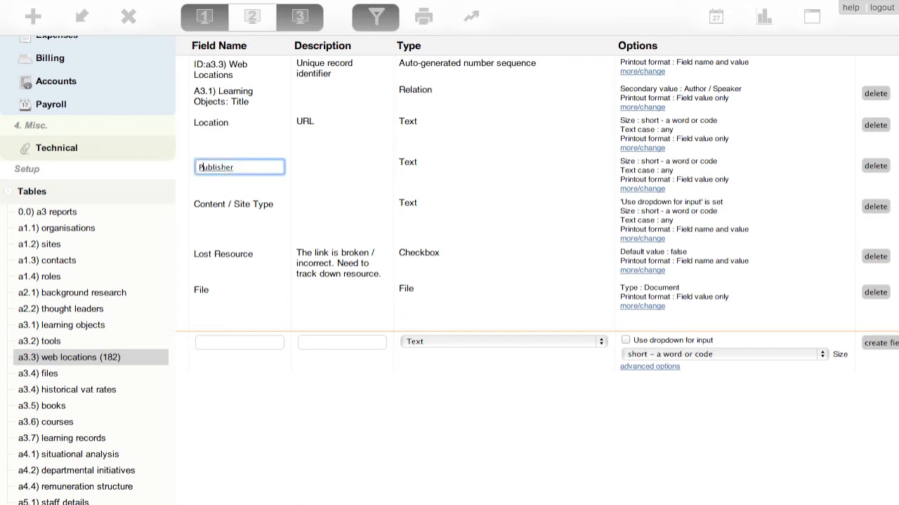
text(Content)
Step: Open the web sites / blogs view under Learning Resources and close the record form to show its list
scroll(133, 311, up, 5)
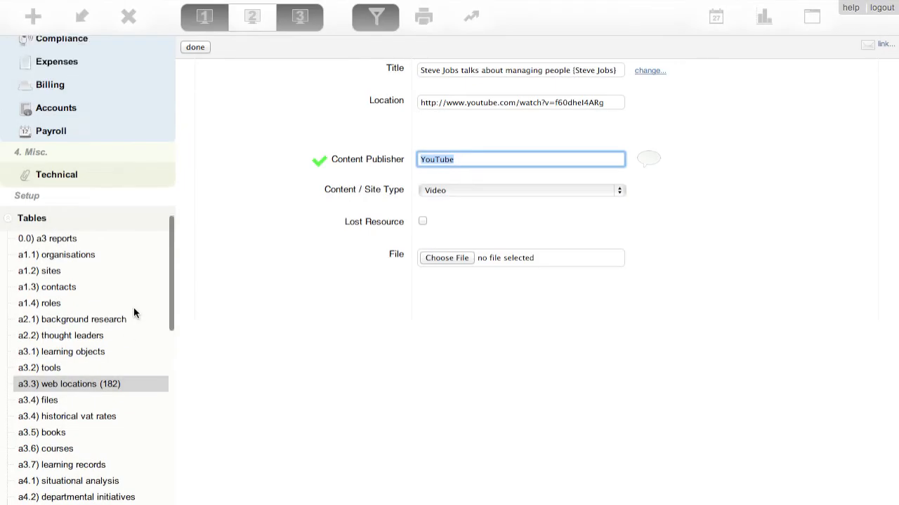
scroll(133, 307, up, 10)
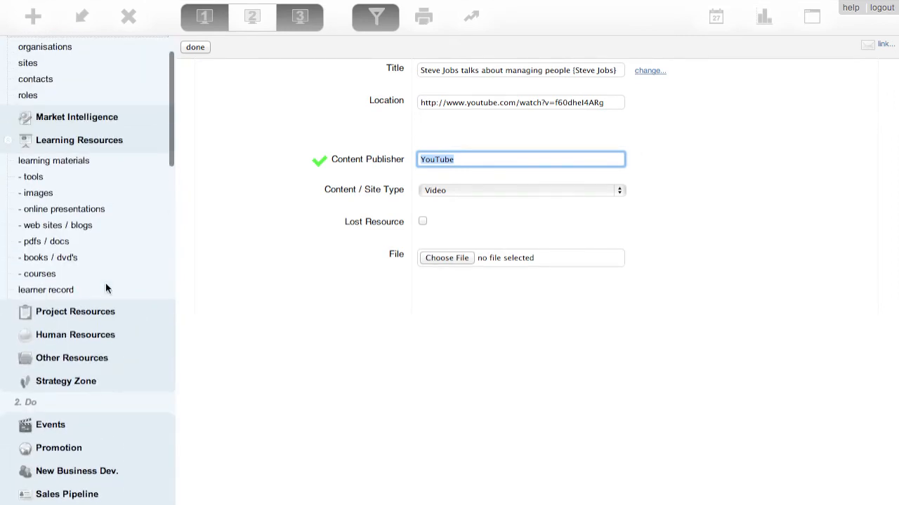
click(62, 232)
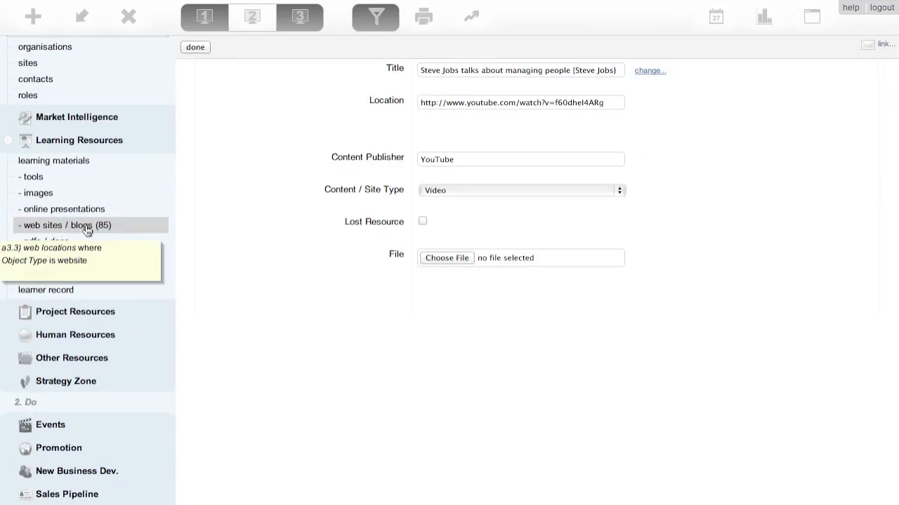
click(202, 47)
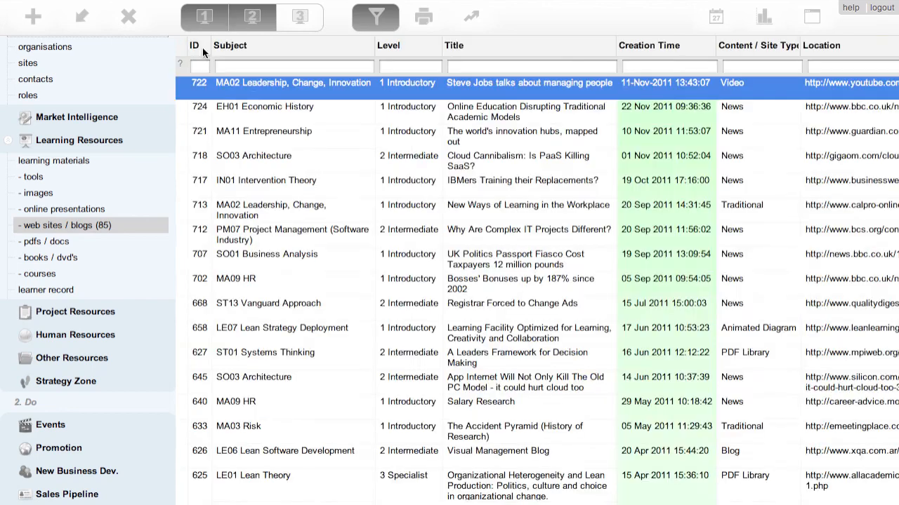
Step: Open the Online Education Disrupting Traditional Academic Models record and set its Content Publisher to BBC
click(812, 117)
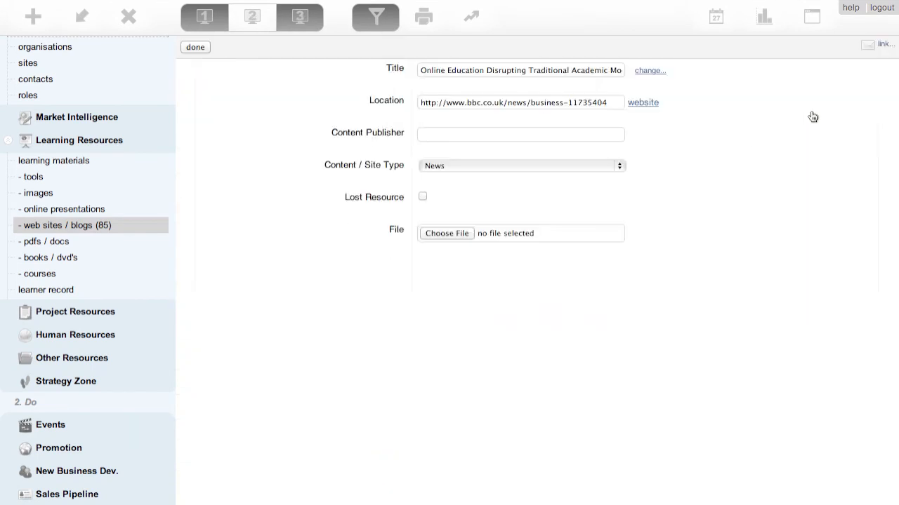
click(454, 137)
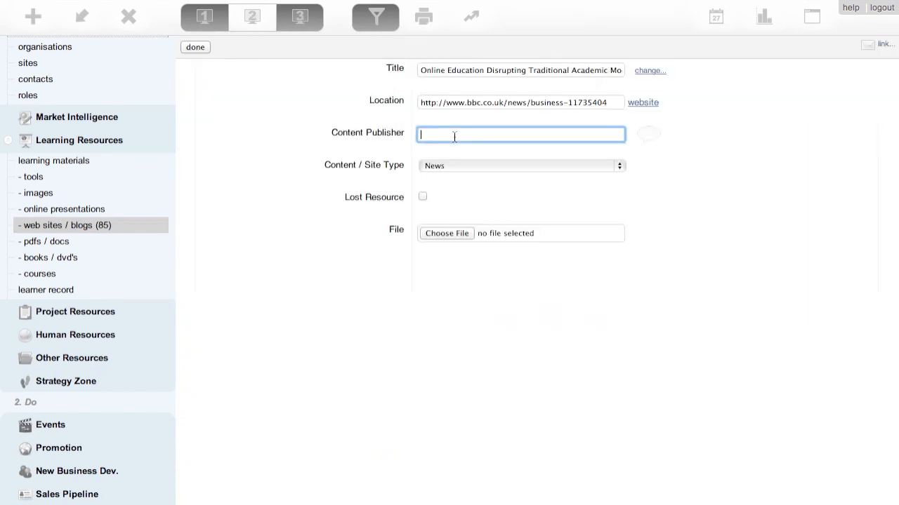
text(BBC)
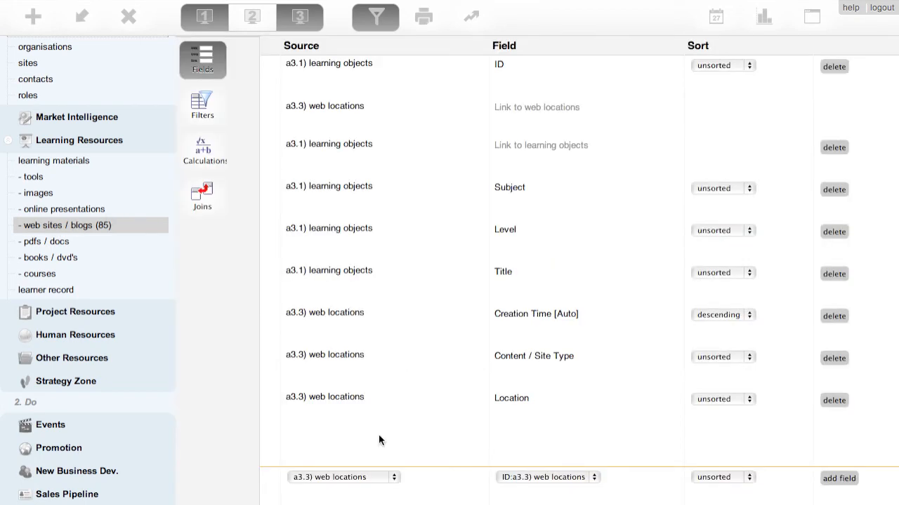
Step: Add the web locations Content Publisher field to the web sites / blogs view, placed above Subject, and show the list alongside
click(544, 482)
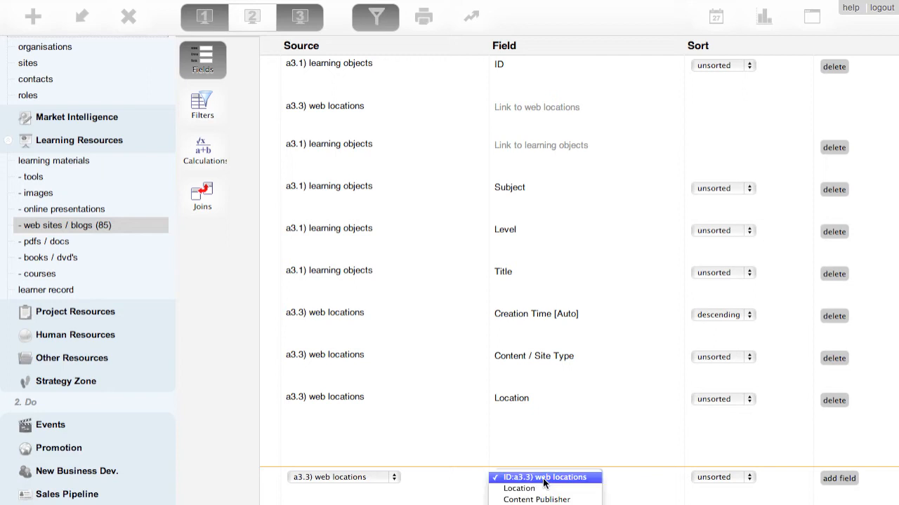
click(570, 410)
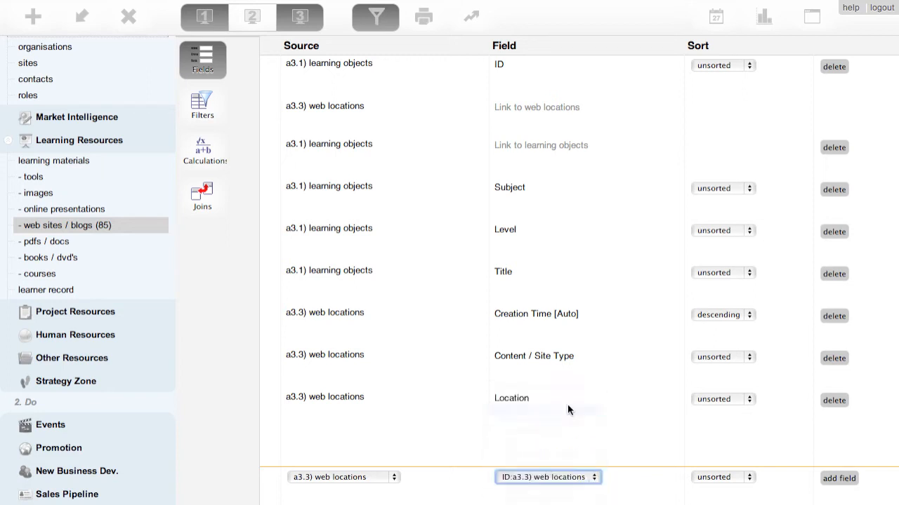
click(839, 478)
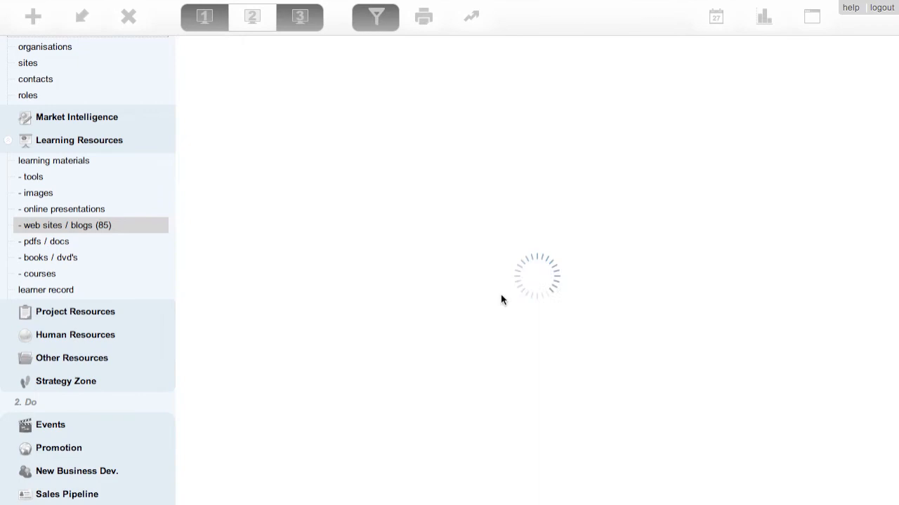
drag(336, 406, 408, 186)
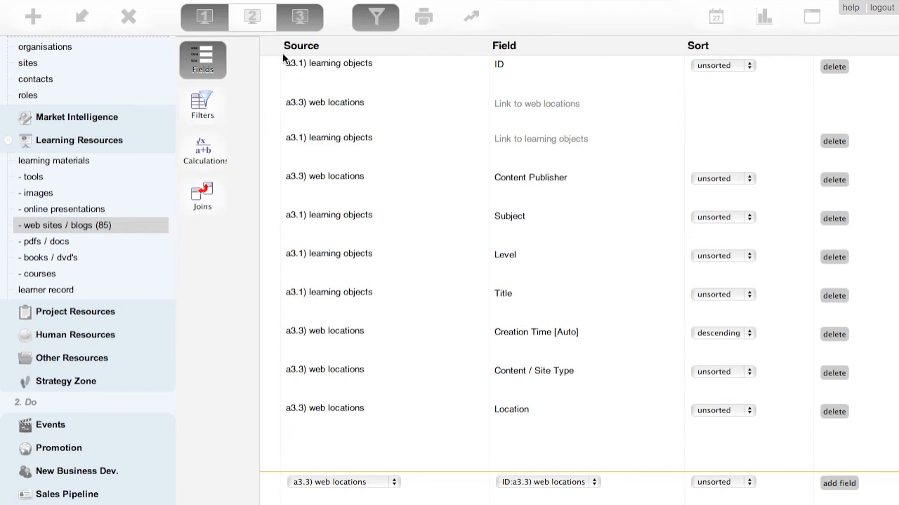
click(253, 19)
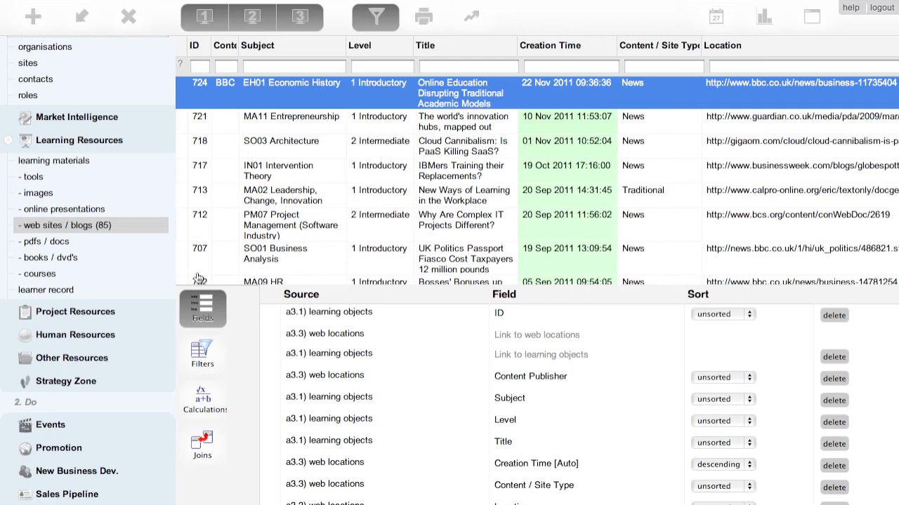
Step: Open the learning materials view and examine its Popular Subjects chart and Title word cloud at full height
click(73, 161)
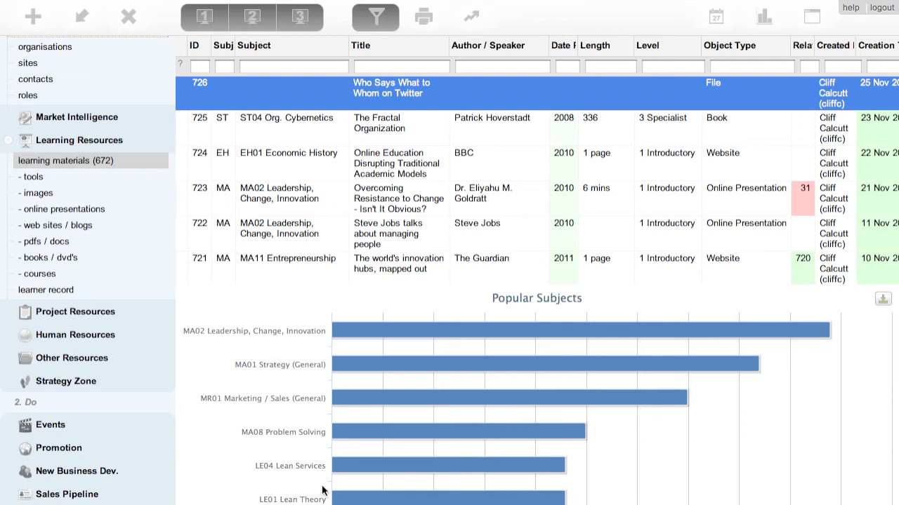
click(255, 16)
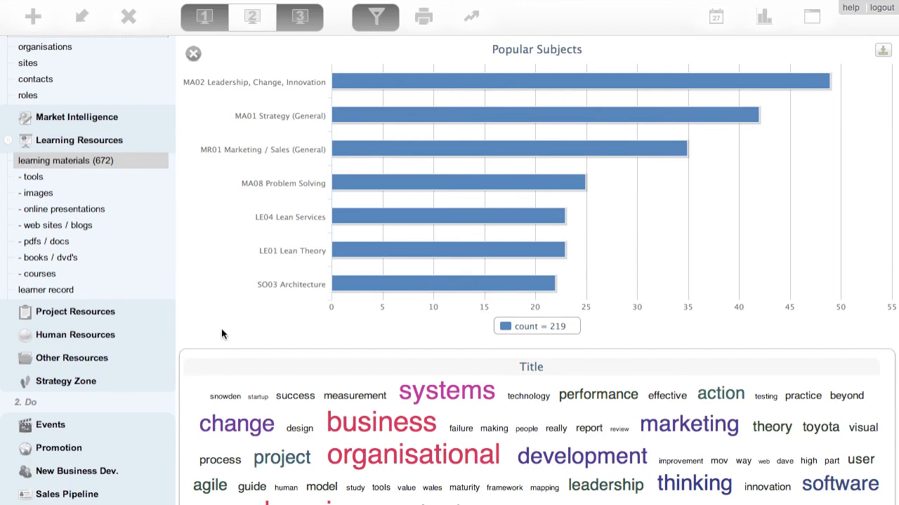
scroll(221, 327, down, 2)
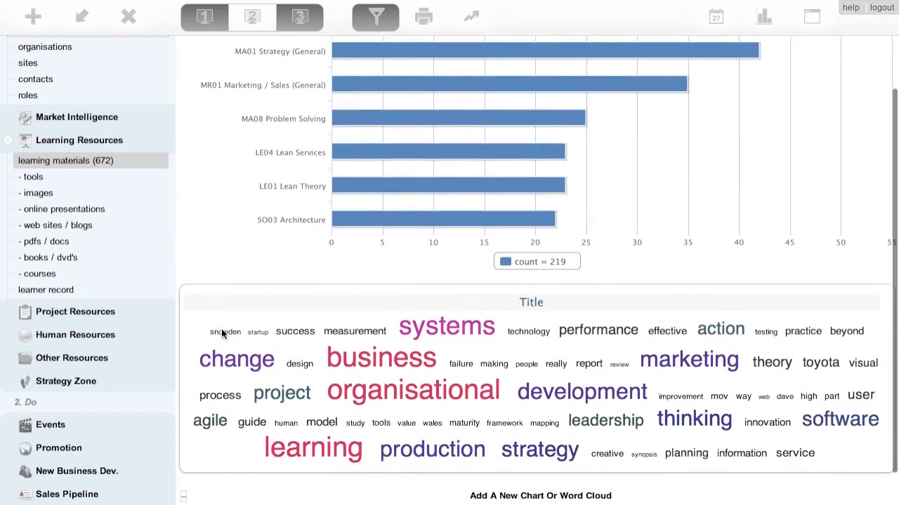
scroll(221, 330, up, 1)
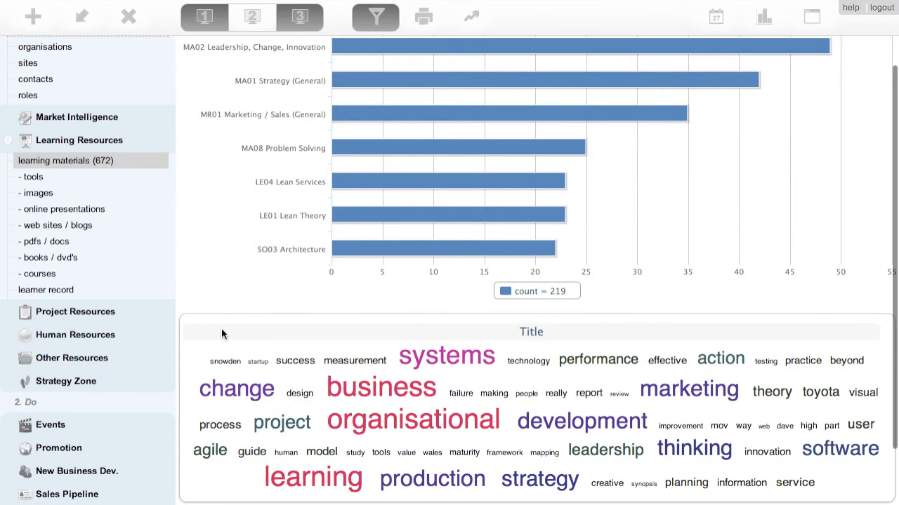
scroll(221, 329, up, 1)
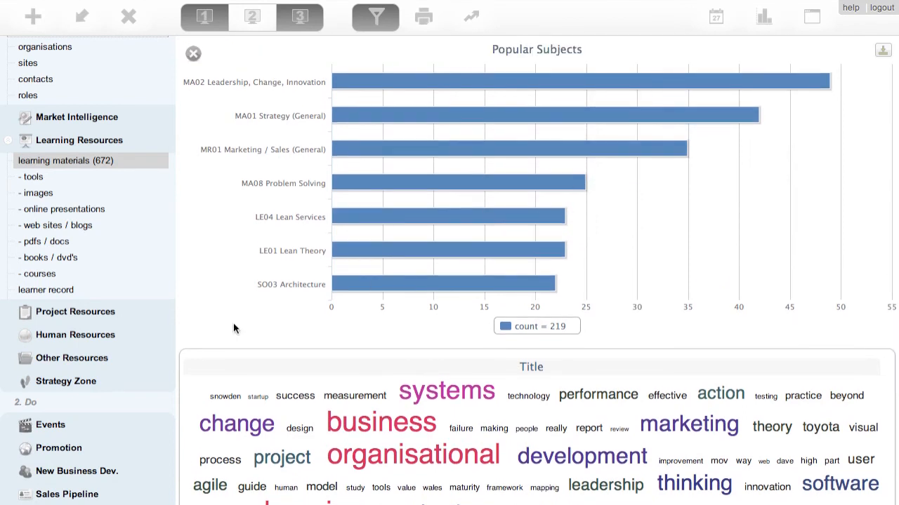
scroll(235, 327, down, 2)
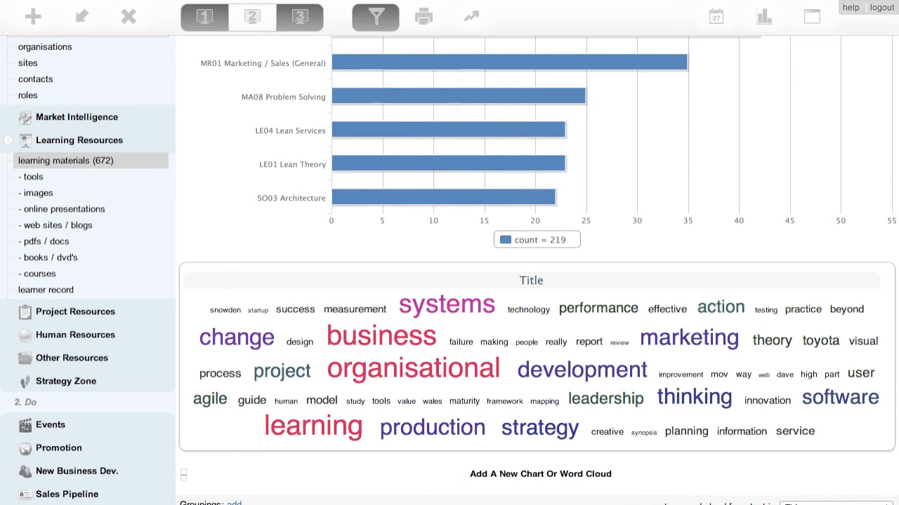
Step: Show the list alongside the charts, filter it by the word cloud term "leadership", and examine the updated chart and cloud
click(250, 22)
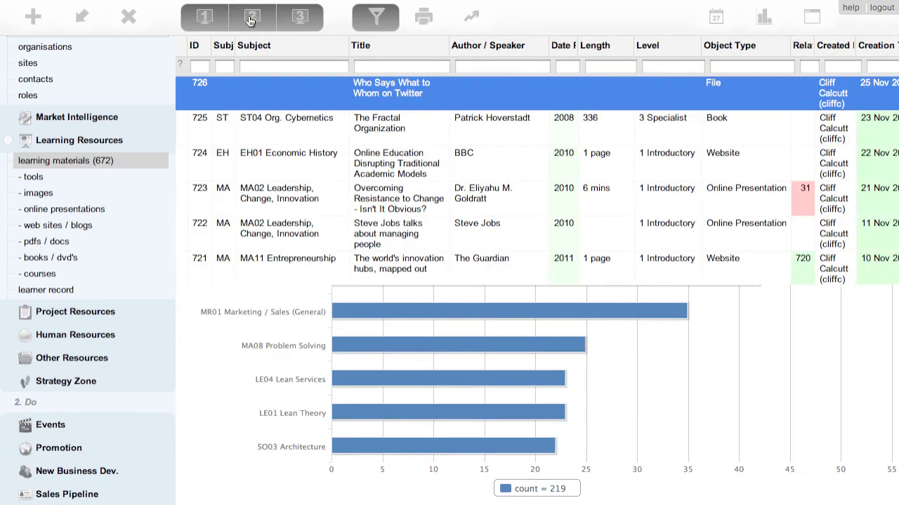
scroll(260, 413, down, 5)
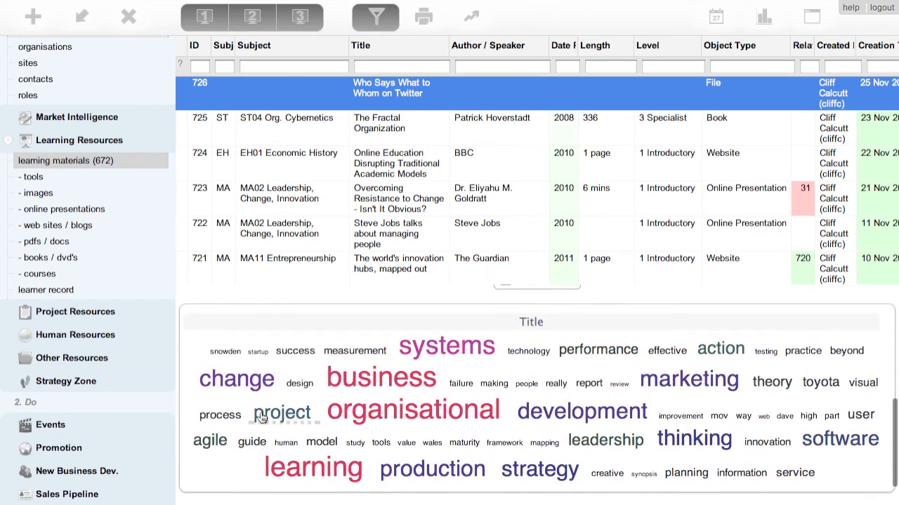
click(606, 441)
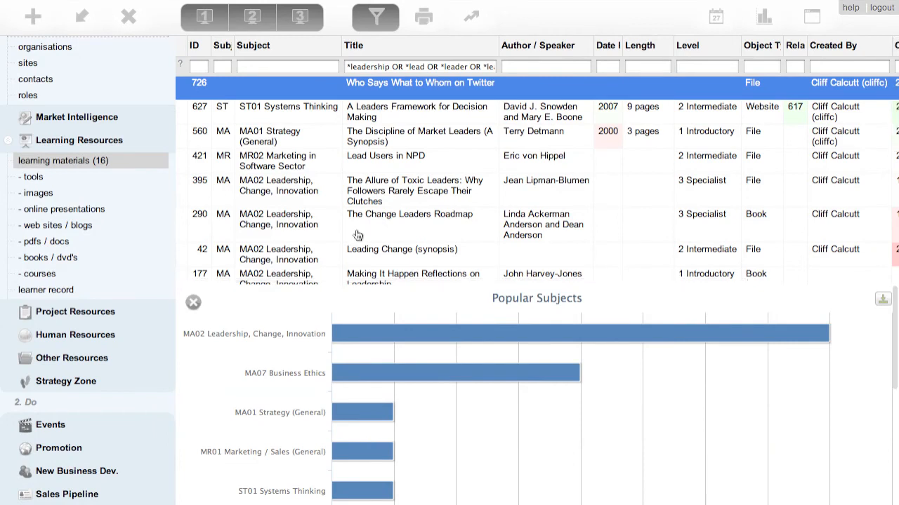
scroll(322, 455, down, 1)
scroll(322, 451, down, 5)
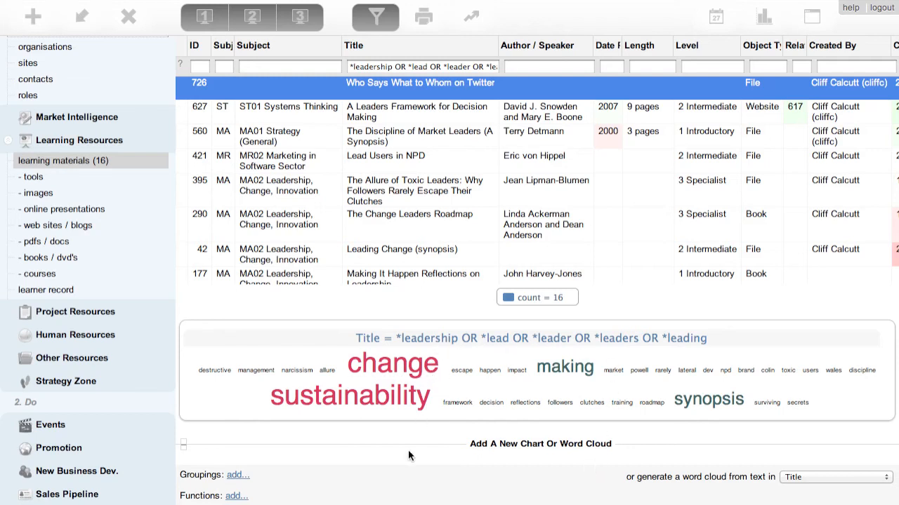
scroll(408, 449, up, 3)
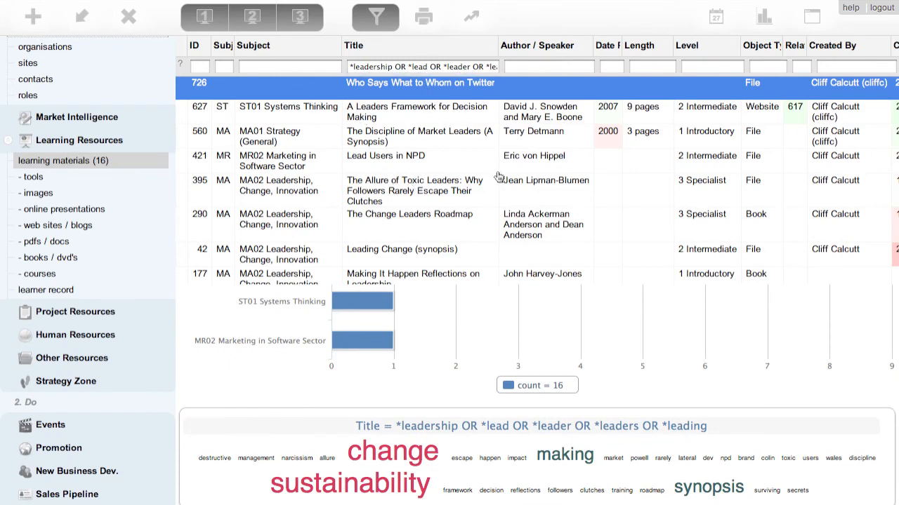
Step: Clear the Title filter, filter the learning materials by Subject "le", and review the updated chart and word cloud
click(462, 64)
key(BackSpace)
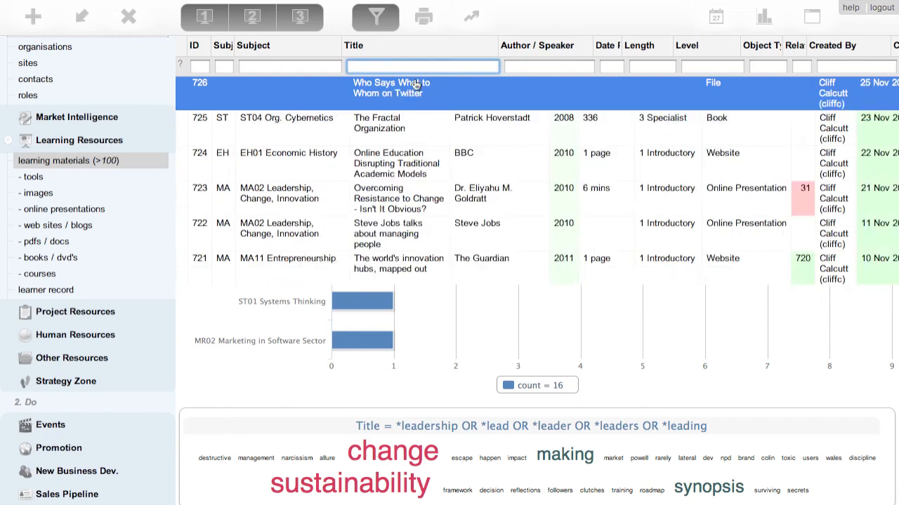
click(280, 68)
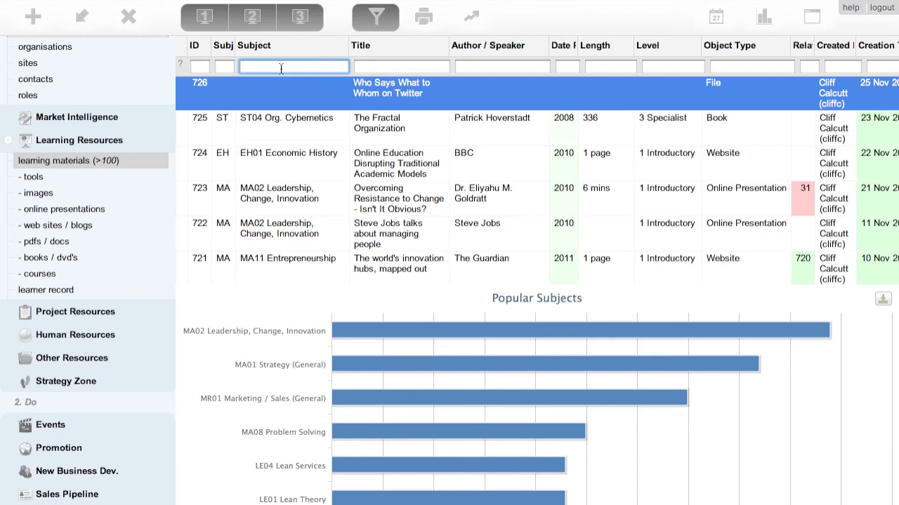
text(le)
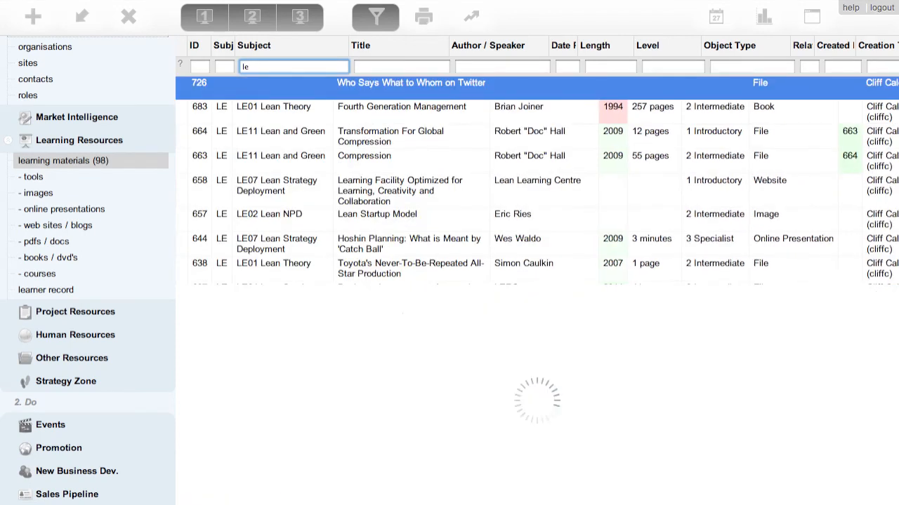
scroll(258, 422, down, 5)
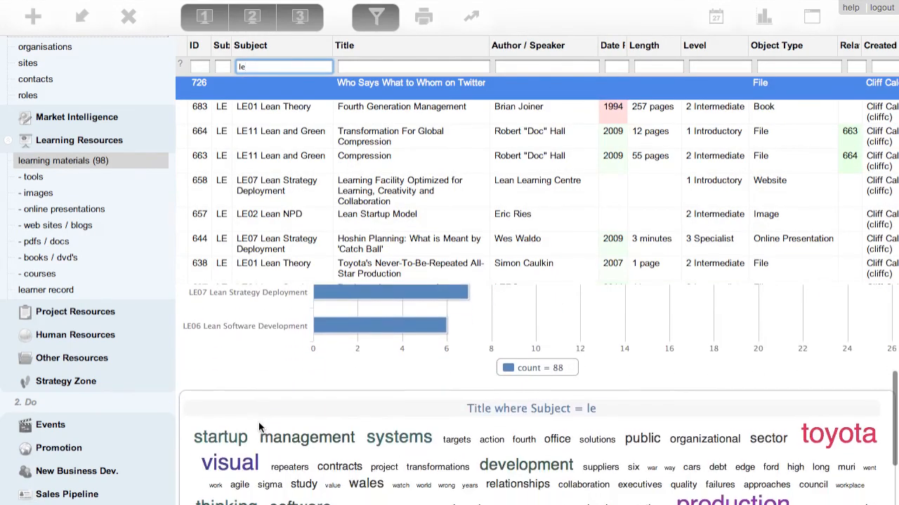
scroll(261, 428, down, 1)
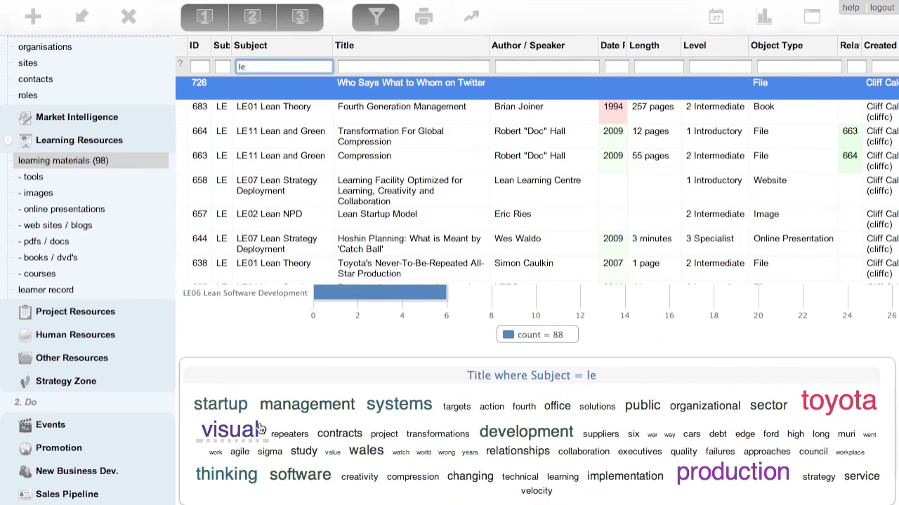
scroll(260, 428, up, 6)
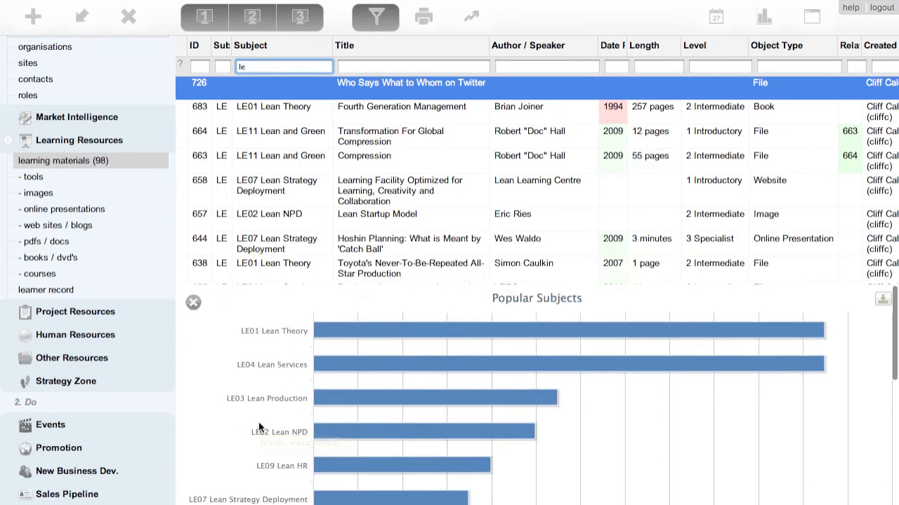
Step: Clear the Subject filter on the learning materials and show the charts at full height without the list
key(BackSpace)
key(BackSpace)
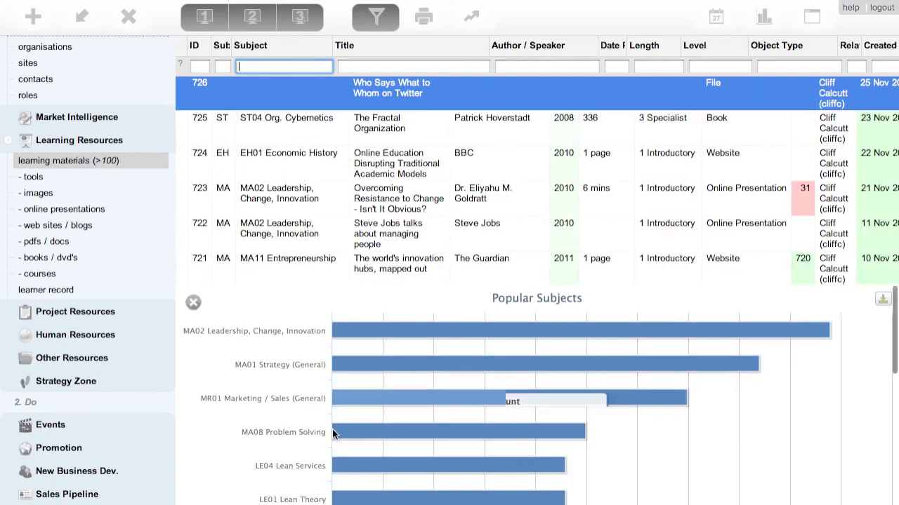
click(253, 18)
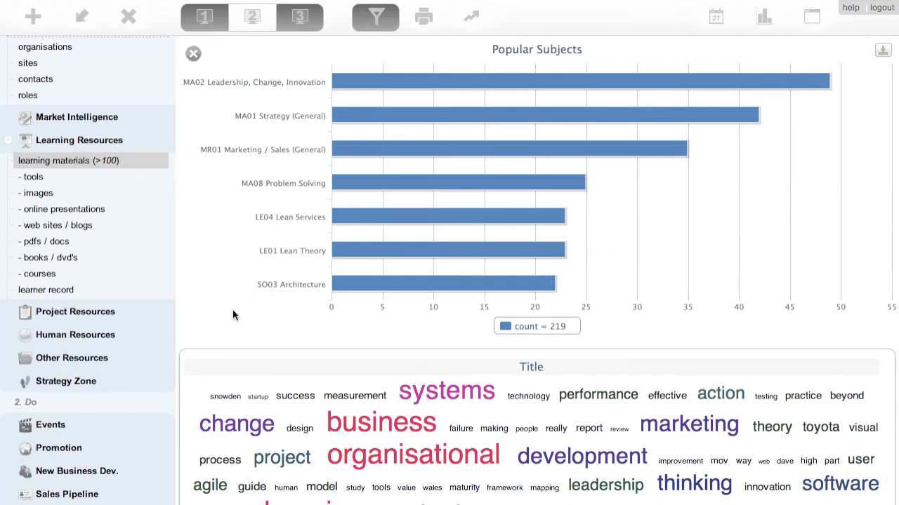
Step: Start a new learning materials chart grouped by creation time year and creation time month
scroll(232, 309, down, 3)
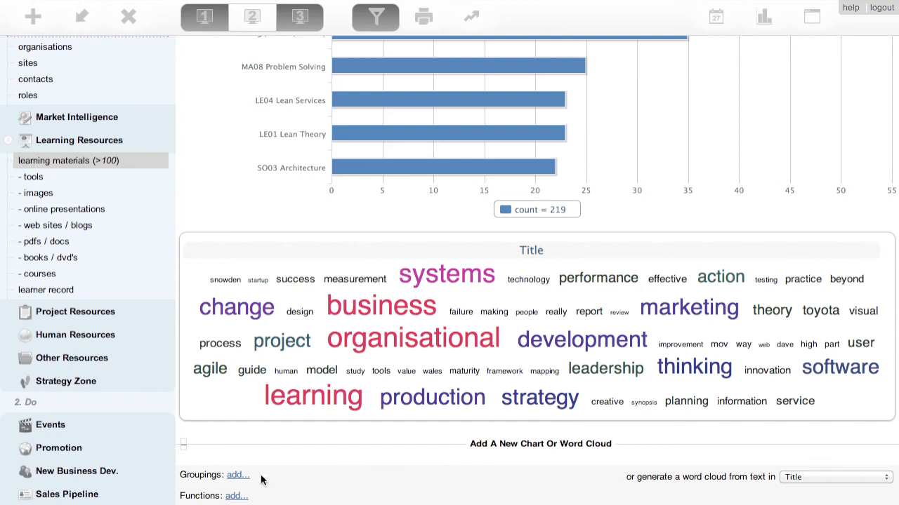
click(237, 476)
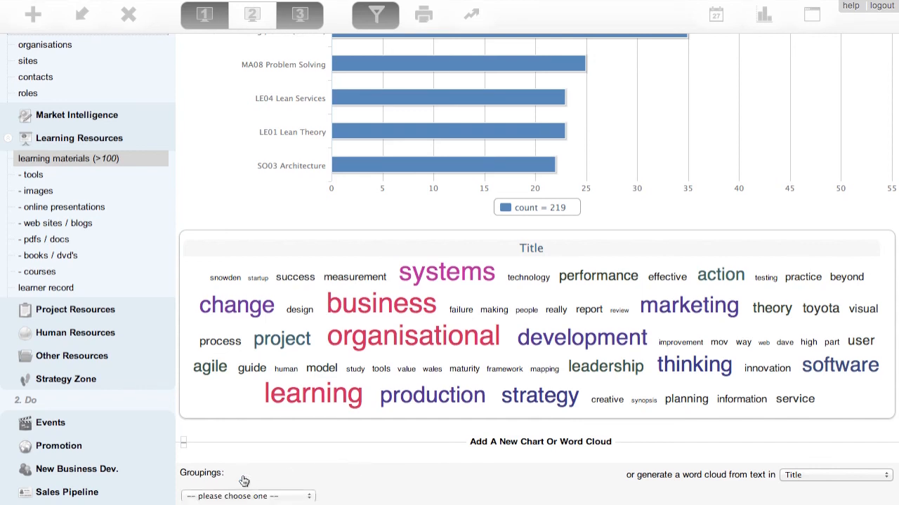
scroll(435, 480, down, 1)
click(298, 470)
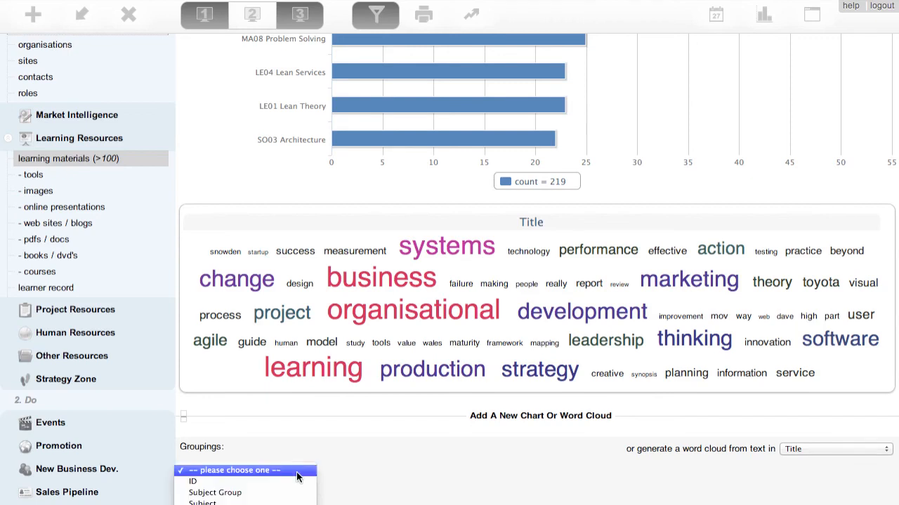
mouse_move(288, 504)
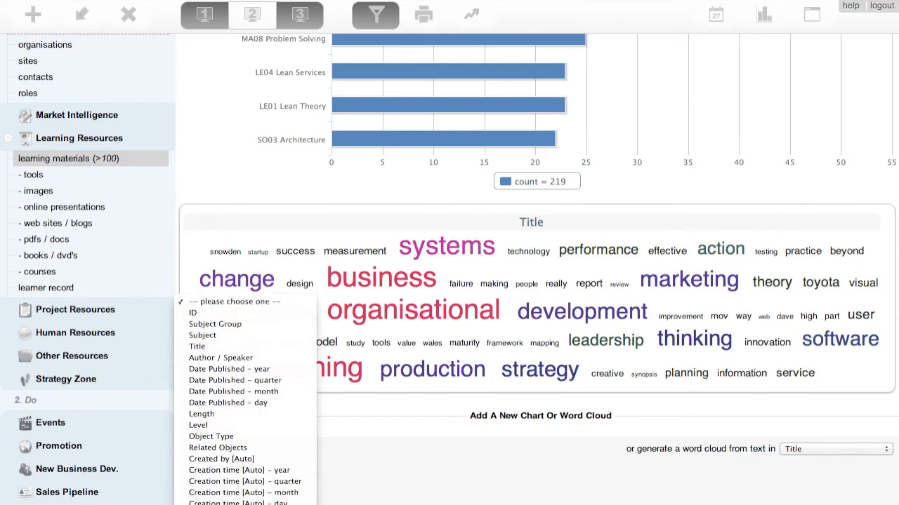
click(291, 489)
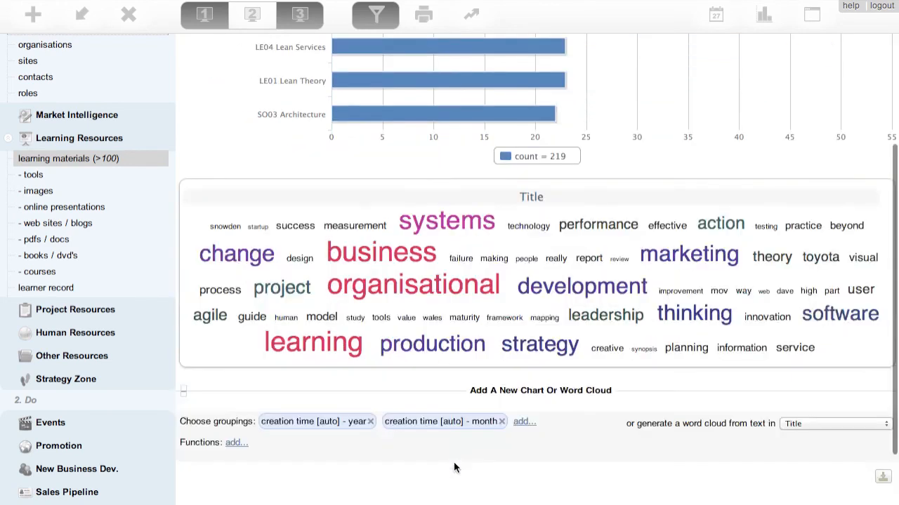
Step: Add a count function to the new chart, counting each 'a3.1) learning objects' record
scroll(454, 467, down, 3)
click(237, 355)
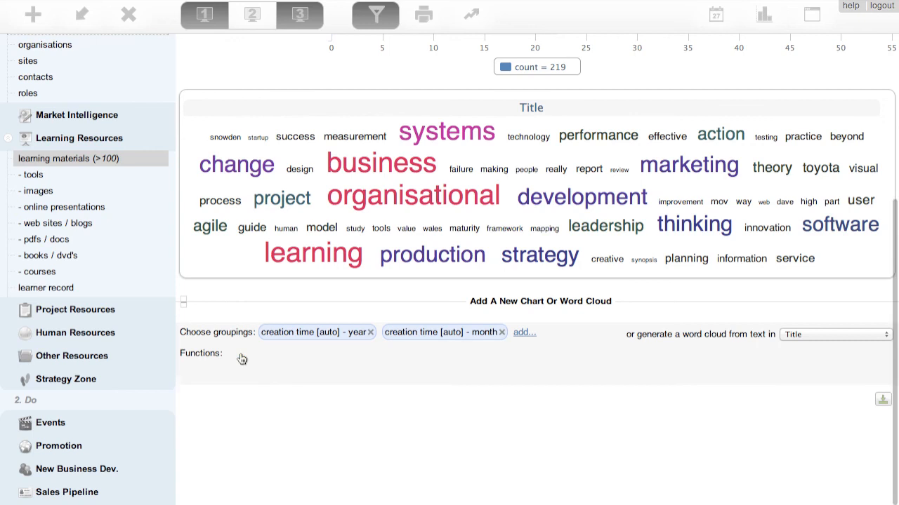
click(247, 378)
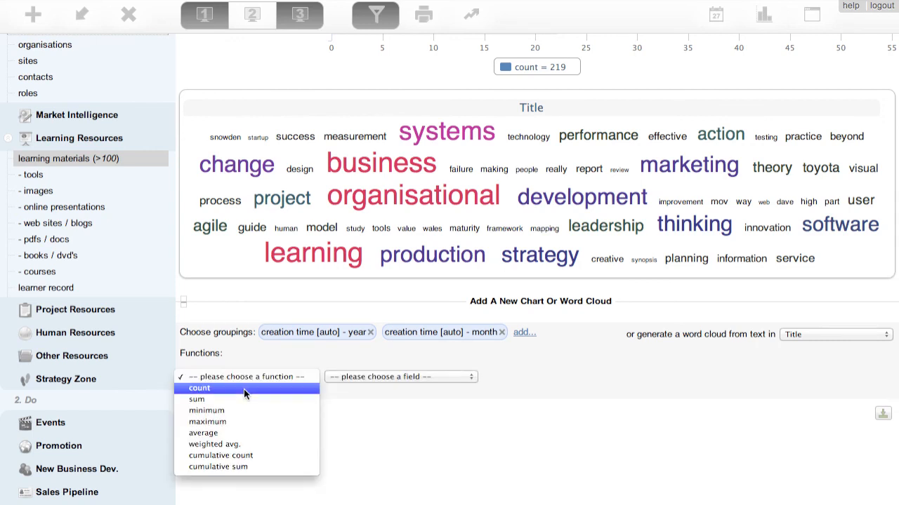
click(244, 389)
click(348, 373)
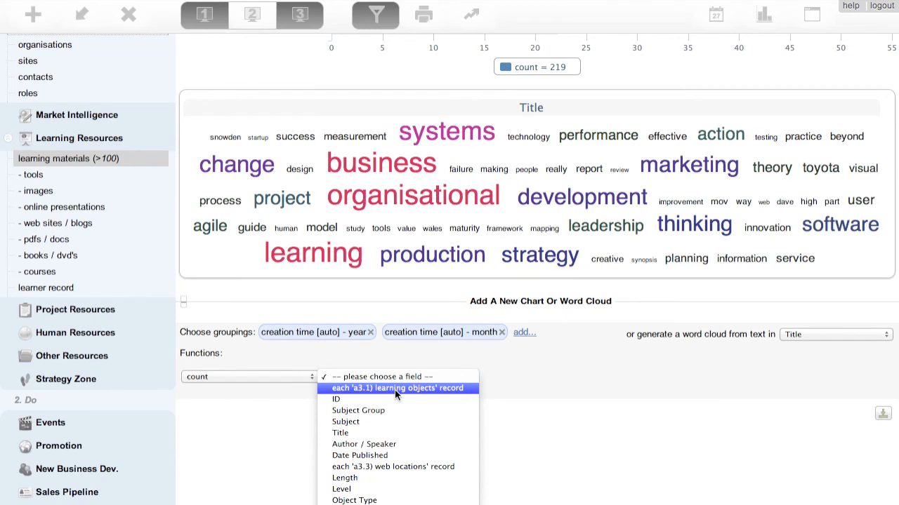
click(394, 388)
Step: Save the new chart under the title "Material added over time"
scroll(574, 428, down, 5)
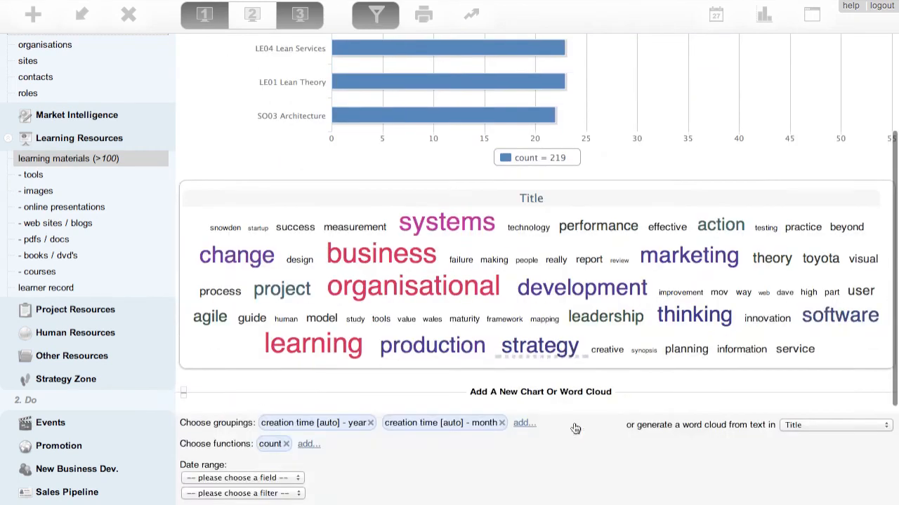
scroll(574, 428, down, 5)
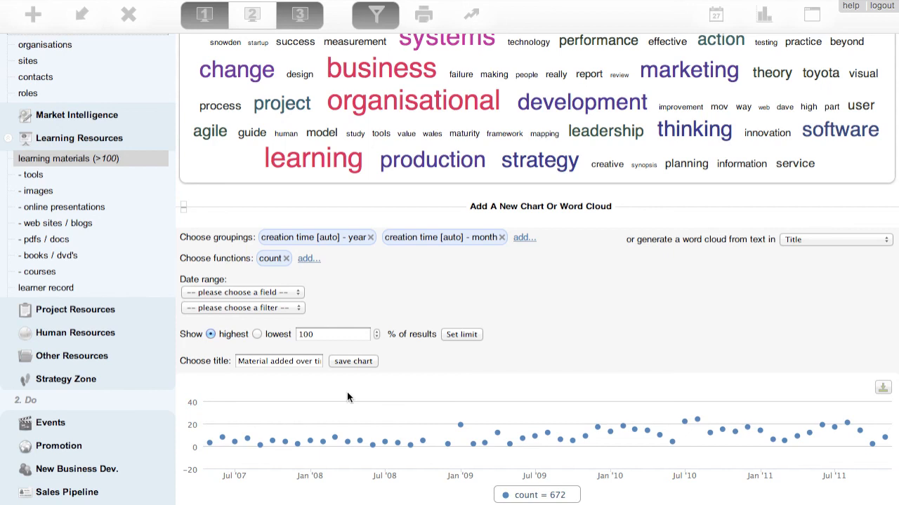
click(251, 361)
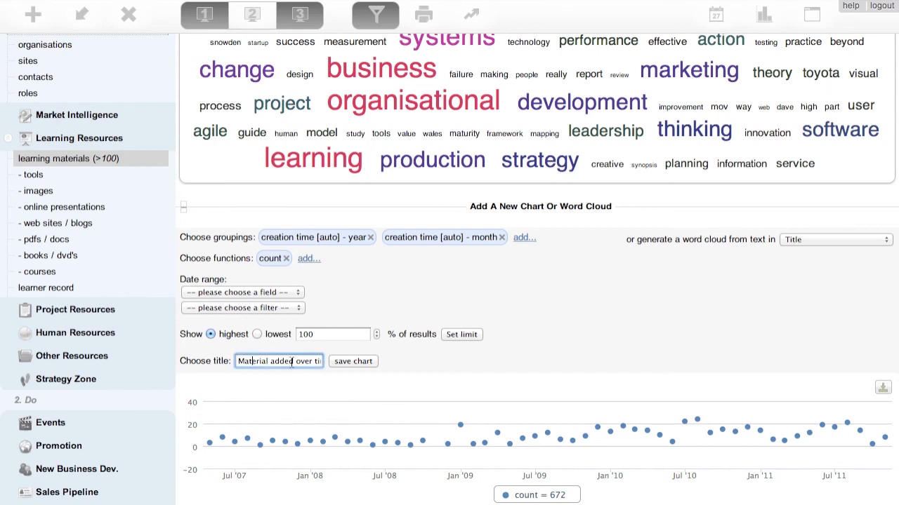
click(350, 360)
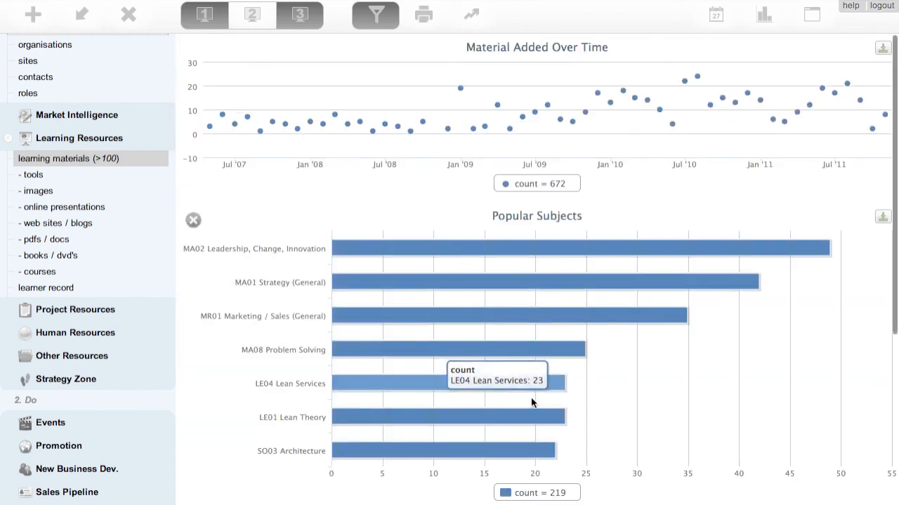